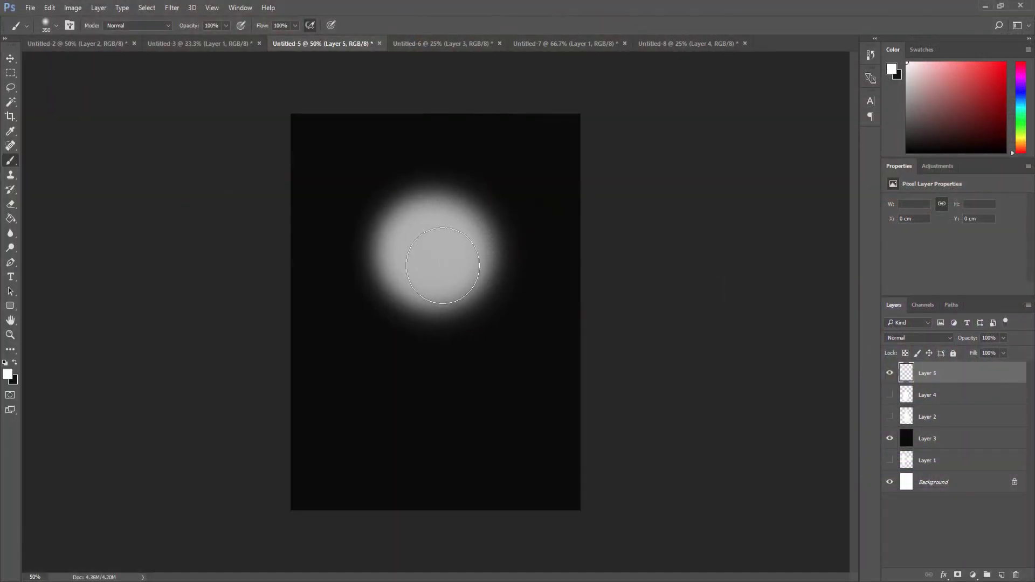
# Step: Brighten the orb's centre with white, move it to the canvas centre, and shift the view right
pyautogui.moveTo(443, 265)
pyautogui.mouseDown()
pyautogui.moveTo(425, 244)
pyautogui.moveTo(444, 250)
pyautogui.moveTo(426, 259)
pyautogui.moveTo(429, 235)
pyautogui.moveTo(443, 244)
pyautogui.moveTo(436, 251)
pyautogui.moveTo(437, 241)
pyautogui.moveTo(459, 333)
pyautogui.mouseUp()
pyautogui.hotkey('ctrl', 't')
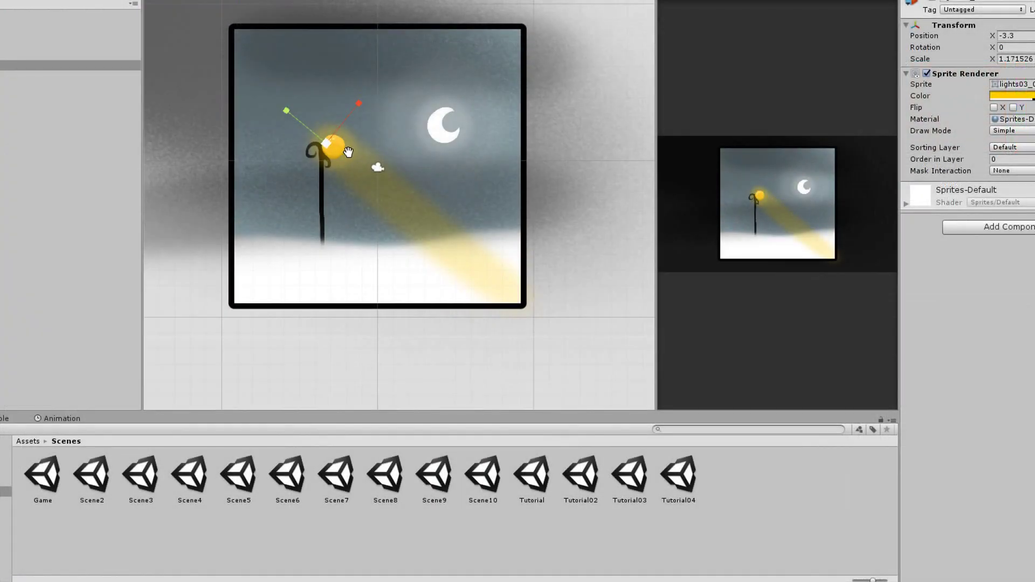
pyautogui.moveTo(354, 158); pyautogui.dragTo(364, 157, button='middle')
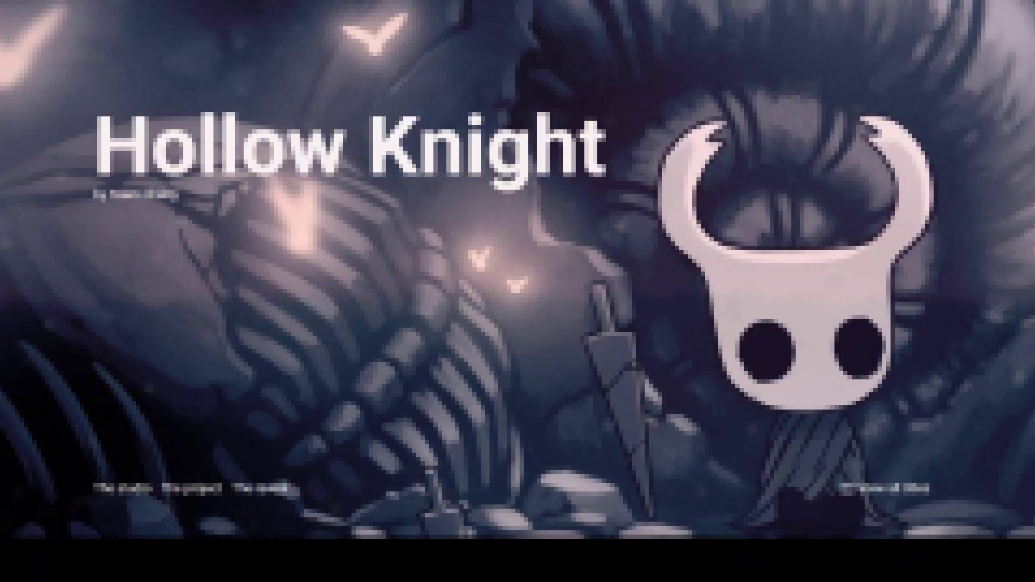
# Step: Super dash across the chasm to the far ledge and heal the knight's missing mask
pyautogui.scroll(-2, 517, 291)
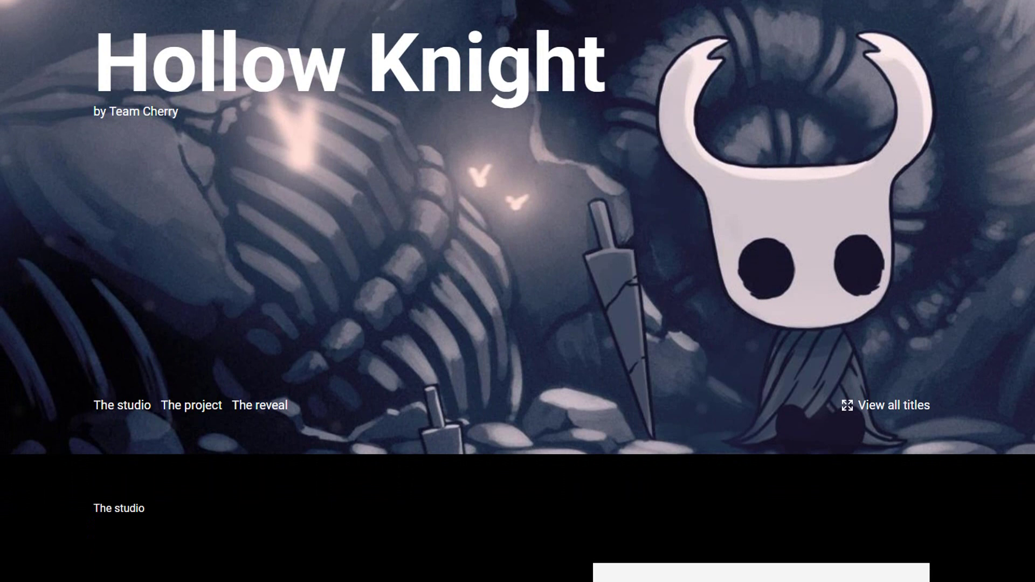
pyautogui.scroll(-3, 517, 291)
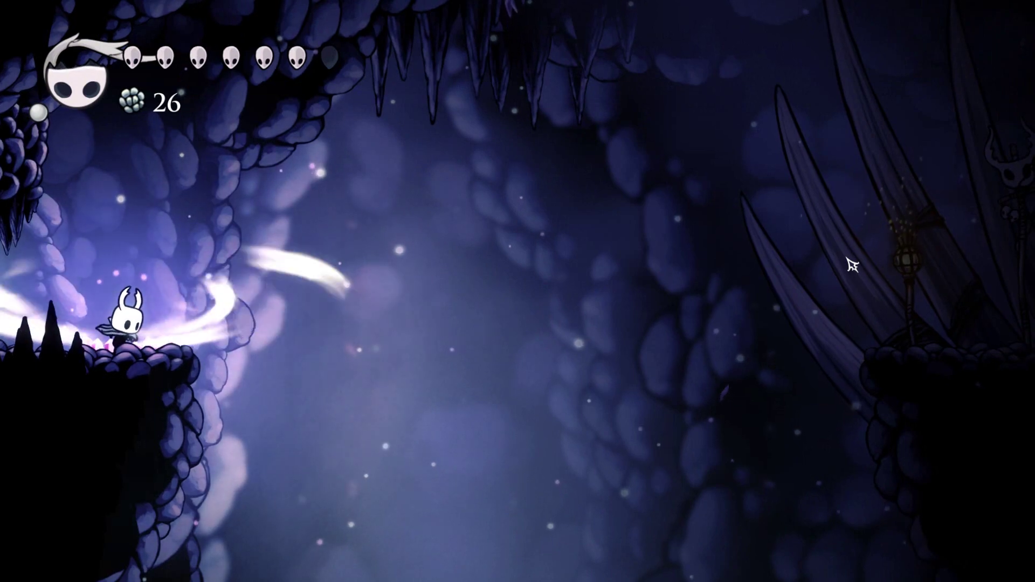
pyautogui.press('s')
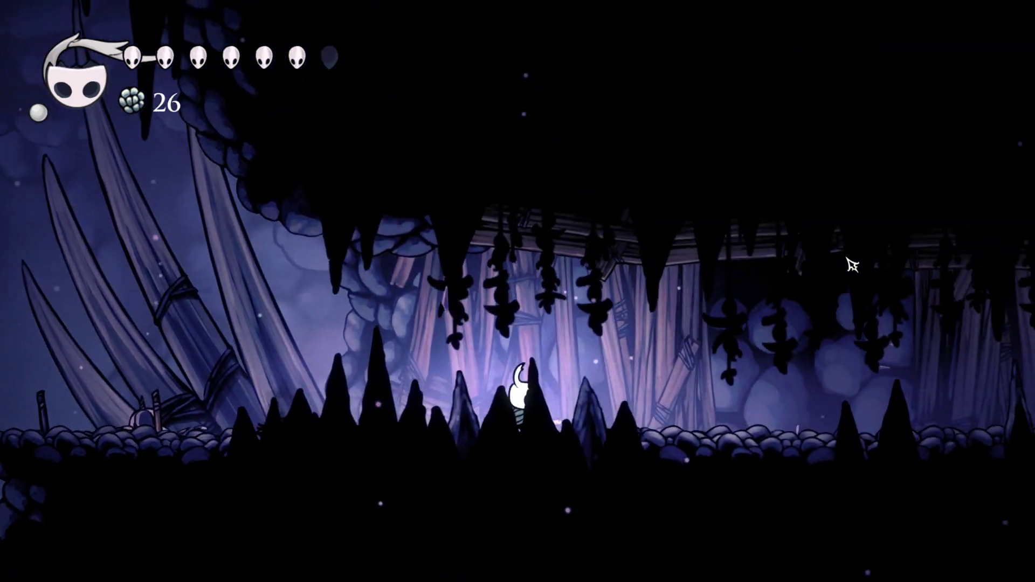
pyautogui.press('a')
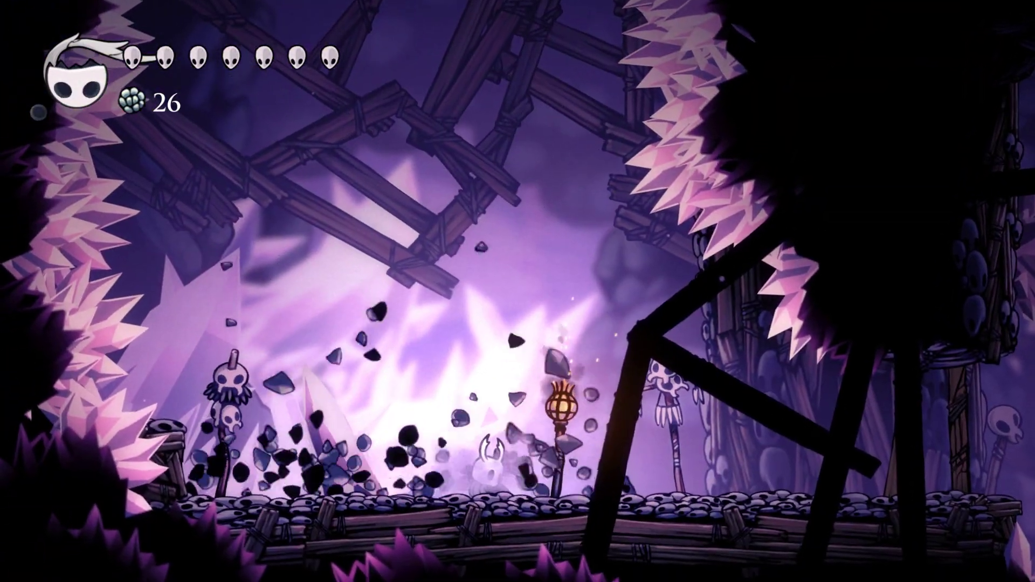
# Step: Walk through Crystalised Mound to the Crystal Guardian and strike it twice
pyautogui.press('Right')
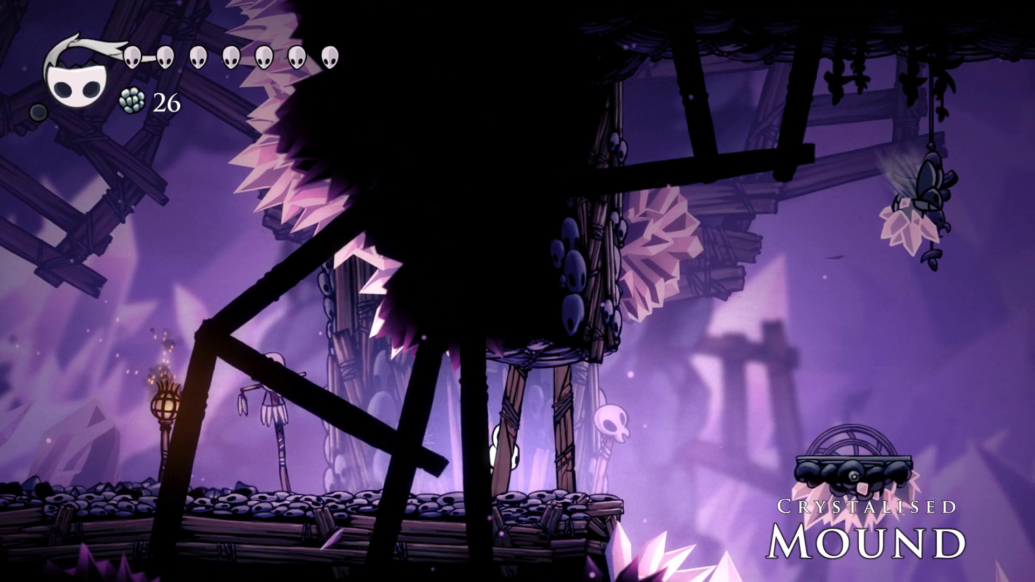
pyautogui.press('Left')
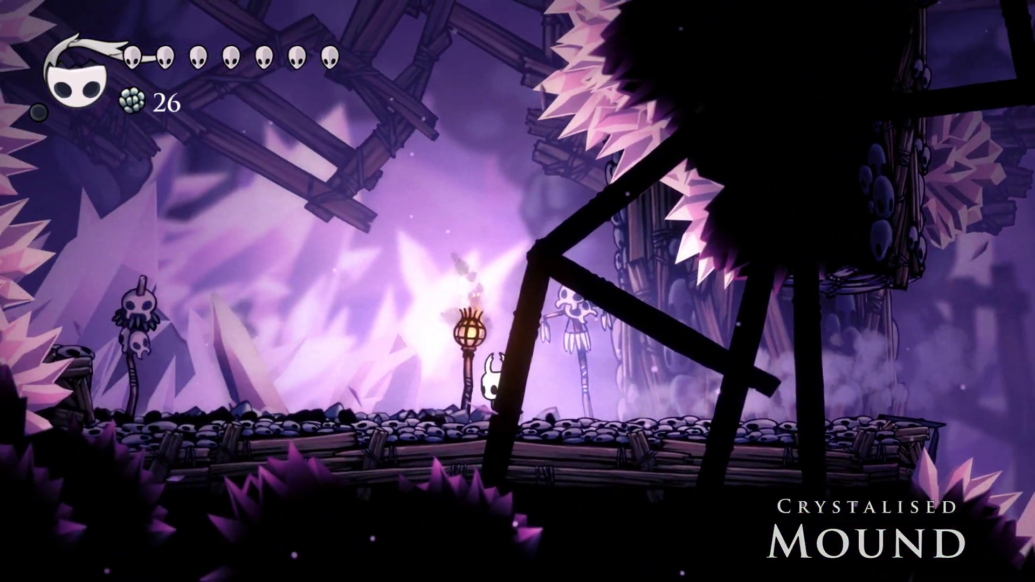
pyautogui.press('Left')
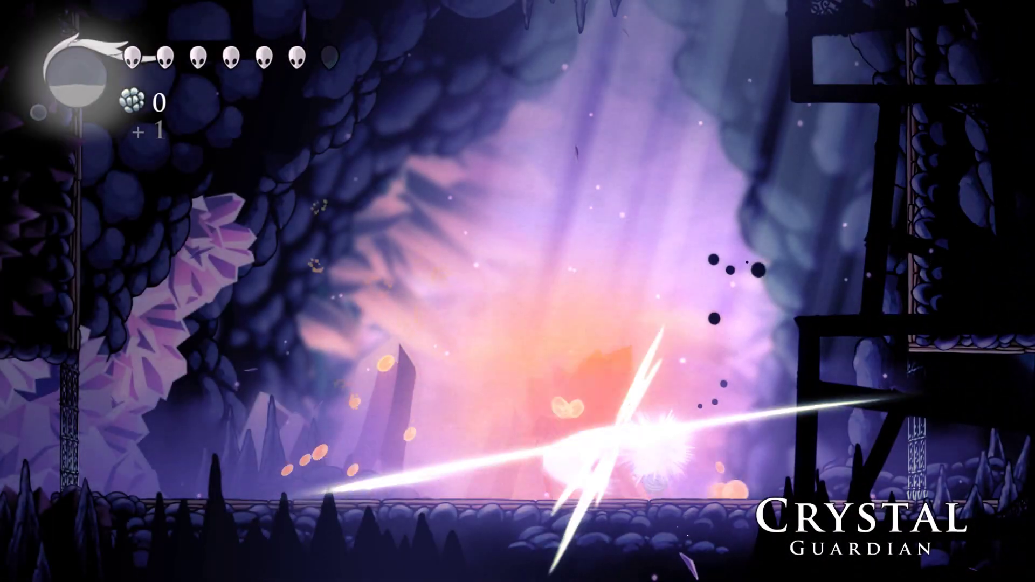
pyautogui.press('x')
pyautogui.press('z')
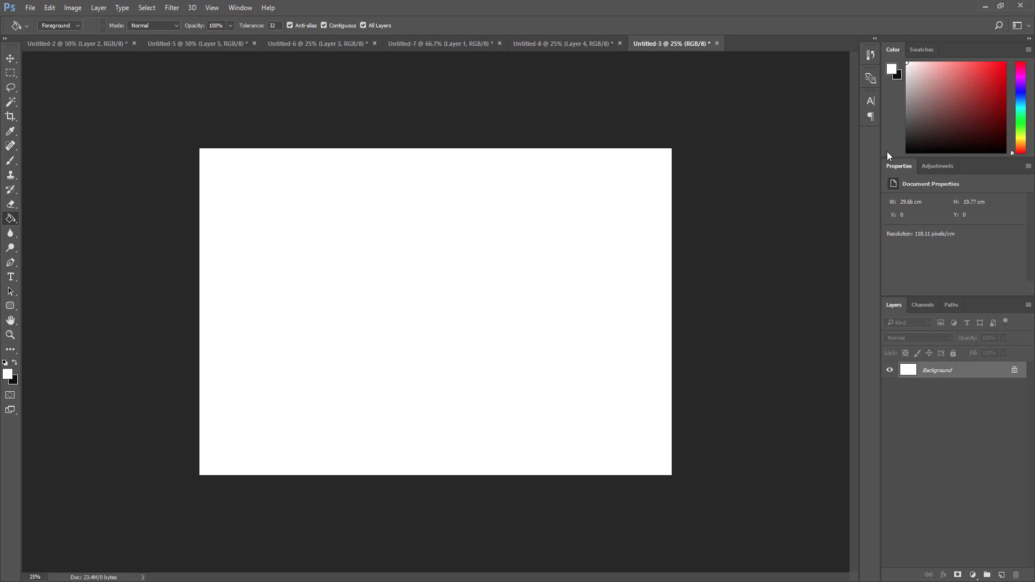
# Step: Fill the canvas with black and add an empty Layer 1
pyautogui.click(907, 148)
pyautogui.click(559, 424)
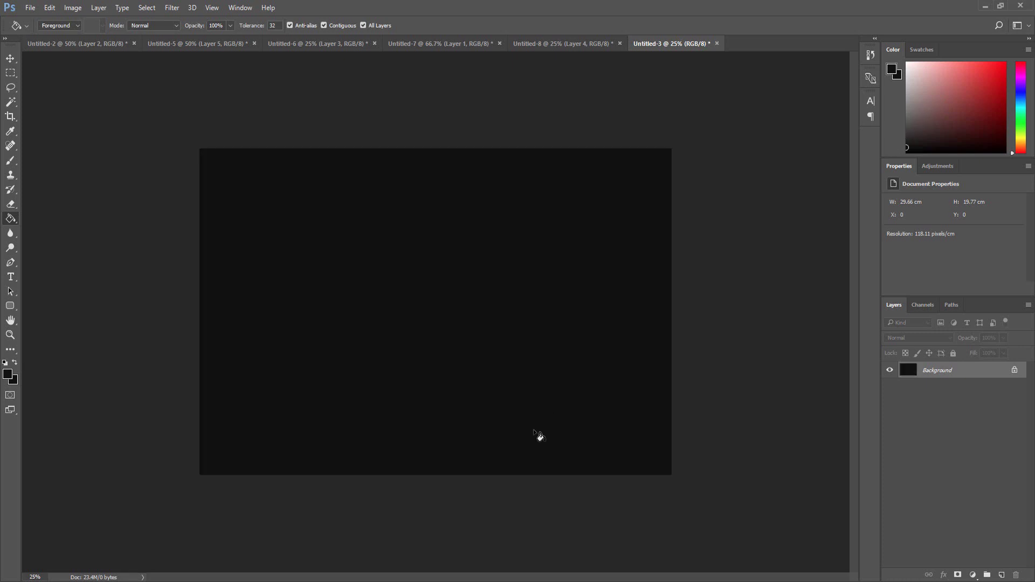
pyautogui.hotkey('ctrl', 'shift', 'n')
pyautogui.press('Return')
# Step: Set up a soft round brush at 350 px with 0% hardness
pyautogui.press('b')
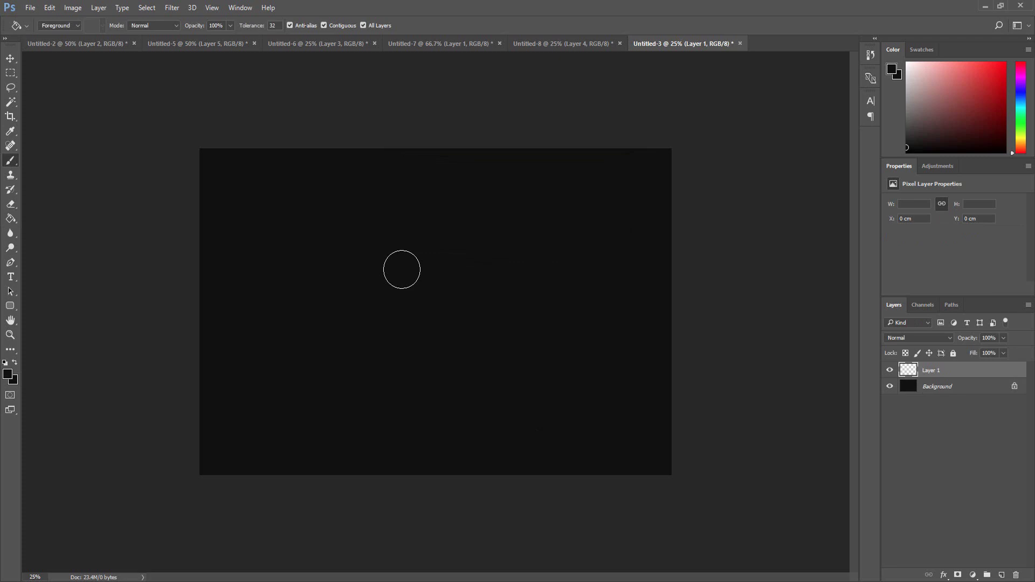
pyautogui.rightClick(429, 294)
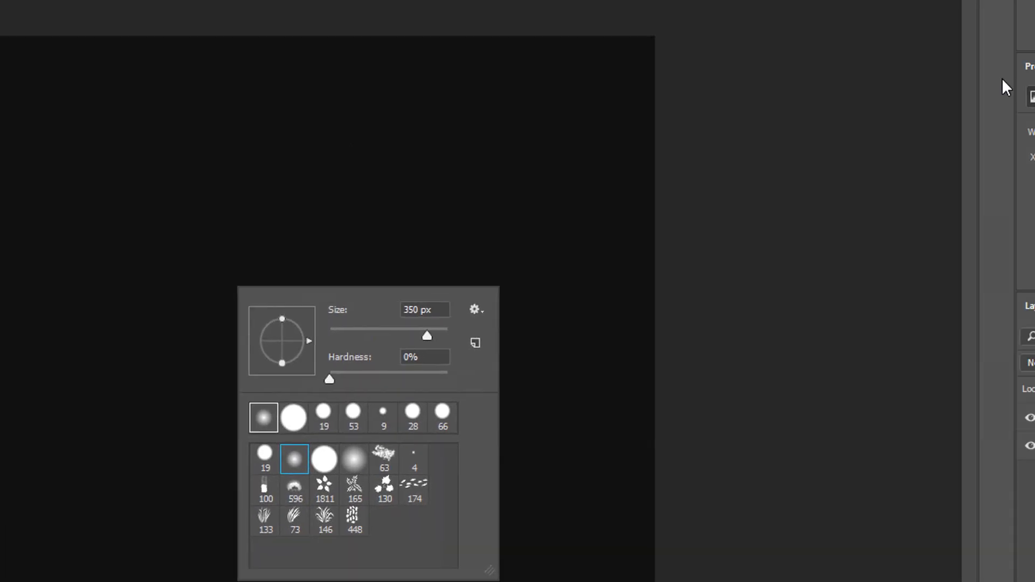
pyautogui.press('Return')
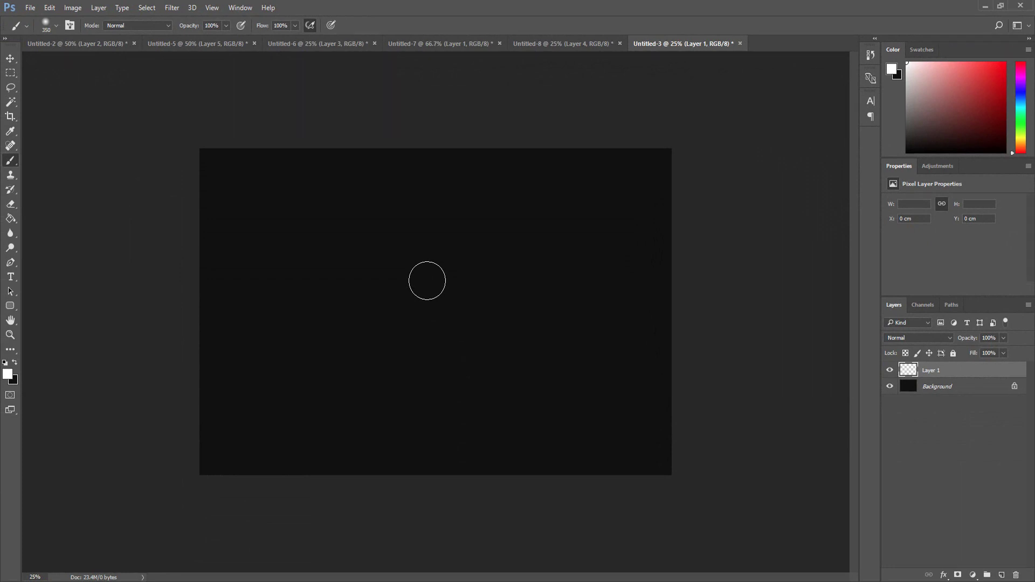
# Step: Paint a large soft white stroke at left and set a soft eraser to 275 px
pyautogui.moveTo(318, 200)
pyautogui.mouseDown()
pyautogui.moveTo(330, 291)
pyautogui.moveTo(280, 395)
pyautogui.moveTo(328, 407)
pyautogui.moveTo(346, 377)
pyautogui.moveTo(330, 305)
pyautogui.mouseUp()
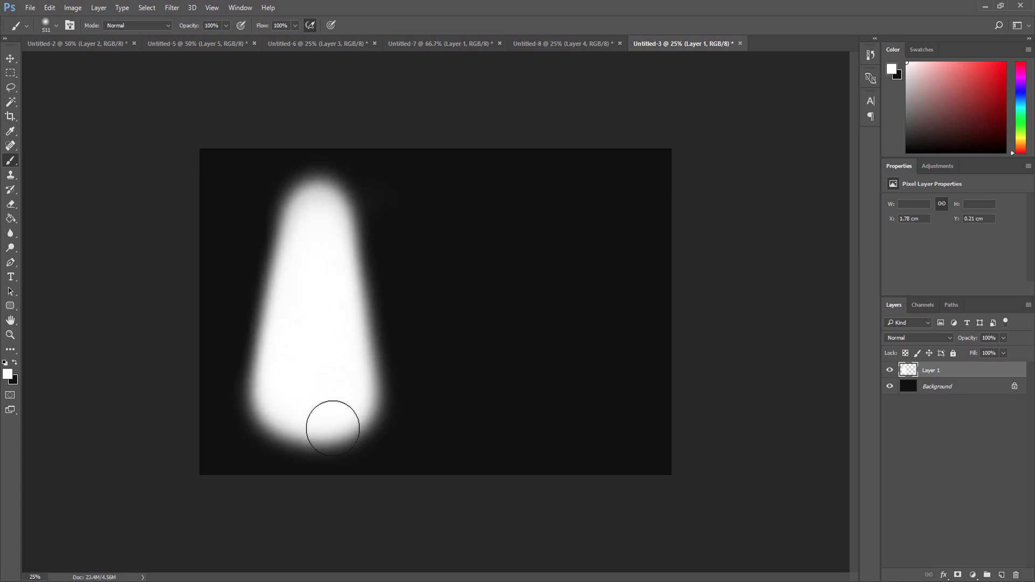
pyautogui.hotkey('ctrl', '-')
pyautogui.hotkey('ctrl', '+')
pyautogui.press('e')
pyautogui.rightClick(382, 277)
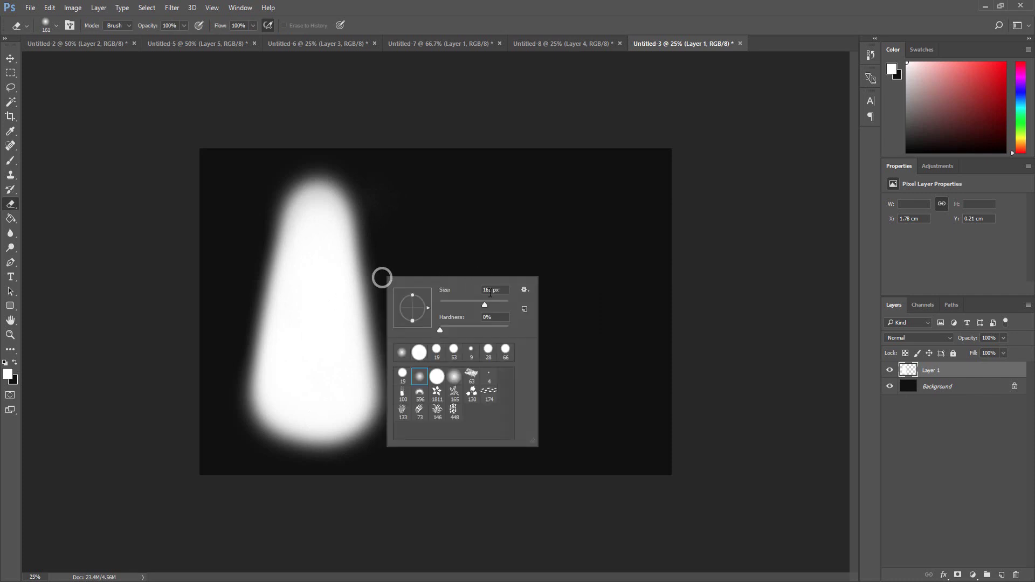
pyautogui.moveTo(502, 306); pyautogui.dragTo(493, 303)
pyautogui.press('Return')
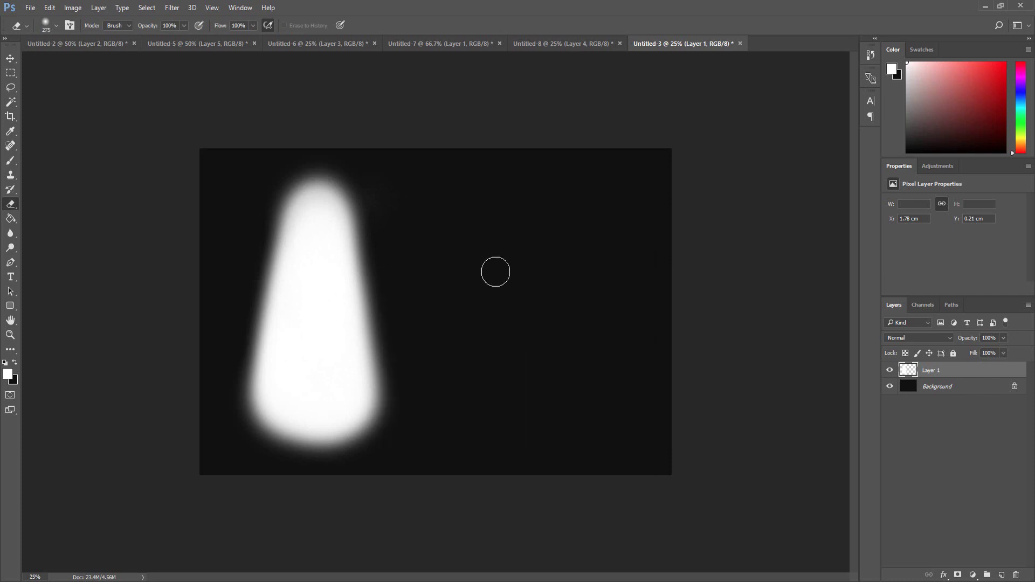
# Step: Erase the stroke's sides and top to taper it into a cone beam
pyautogui.press('ctrl')
pyautogui.moveTo(306, 126); pyautogui.dragTo(226, 370)
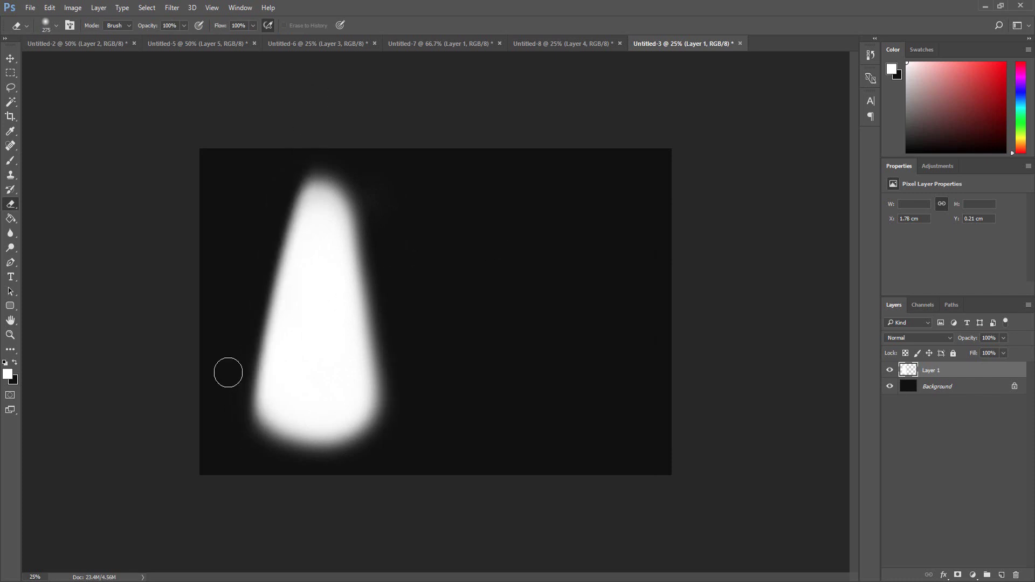
pyautogui.moveTo(314, 149); pyautogui.dragTo(409, 434)
pyautogui.press('ctrl')
pyautogui.hotkey('ctrl', 'z')
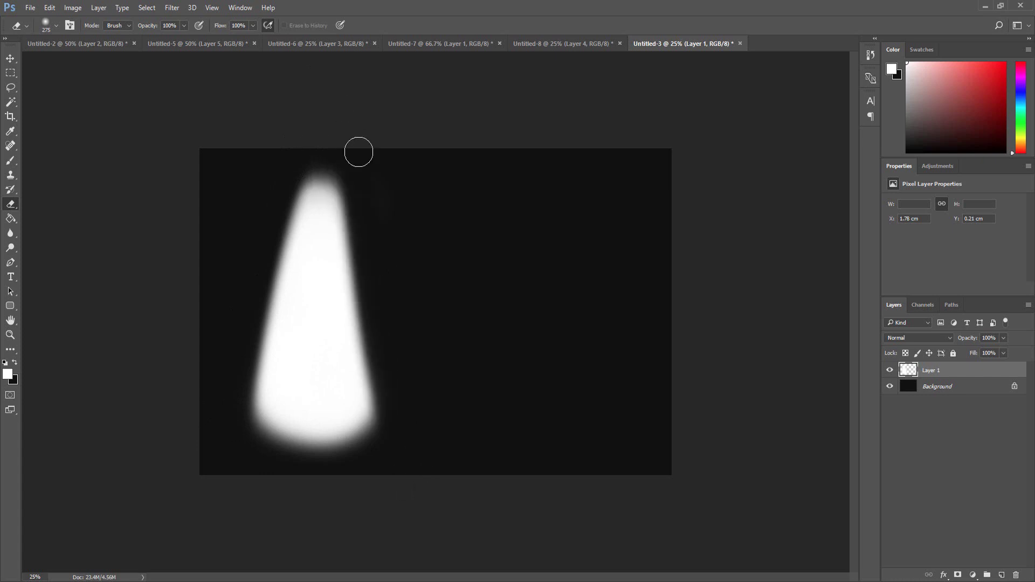
pyautogui.moveTo(358, 150)
pyautogui.mouseDown()
pyautogui.moveTo(397, 381)
pyautogui.moveTo(396, 430)
pyautogui.mouseUp()
pyautogui.moveTo(334, 100); pyautogui.dragTo(404, 406)
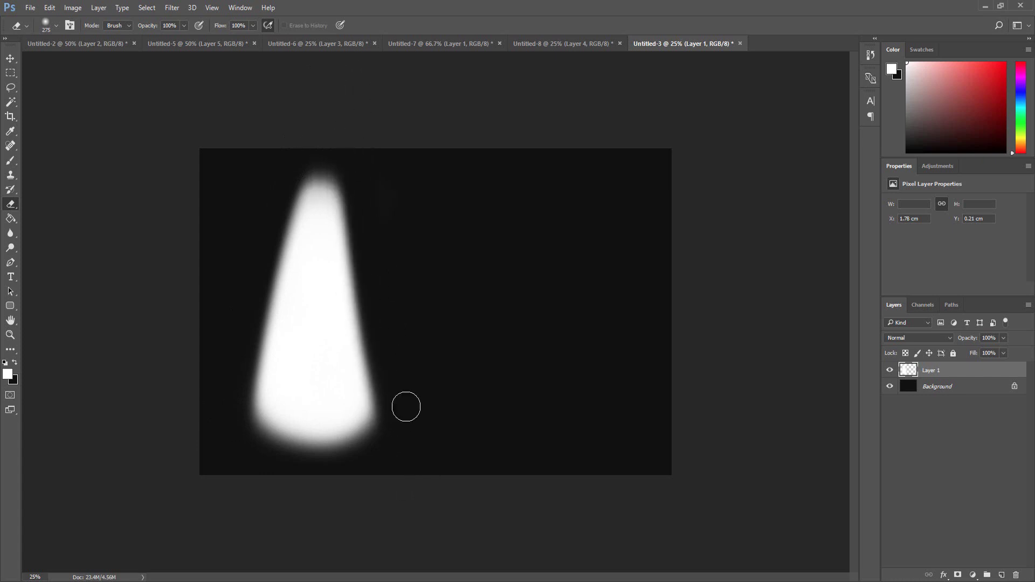
# Step: Paint a round soft glow beside the cone, move it down-left, and paint a tall white bar
pyautogui.press('b')
pyautogui.moveTo(494, 268)
pyautogui.mouseDown()
pyautogui.moveTo(512, 251)
pyautogui.moveTo(511, 273)
pyautogui.moveTo(498, 273)
pyautogui.moveTo(501, 257)
pyautogui.moveTo(517, 274)
pyautogui.mouseUp()
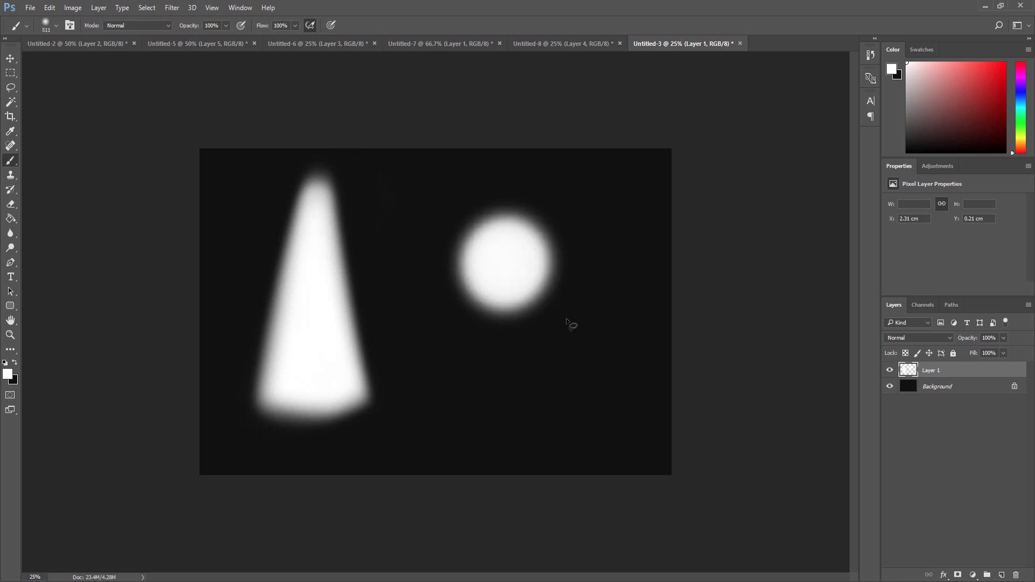
pyautogui.press('l')
pyautogui.moveTo(586, 297)
pyautogui.mouseDown()
pyautogui.moveTo(519, 359)
pyautogui.moveTo(454, 167)
pyautogui.moveTo(613, 285)
pyautogui.moveTo(516, 343)
pyautogui.mouseUp()
pyautogui.hotkey('ctrl', 't')
pyautogui.press('Return')
pyautogui.hotkey('ctrl', 'd')
pyautogui.press('b')
pyautogui.moveTo(589, 203); pyautogui.dragTo(587, 442)
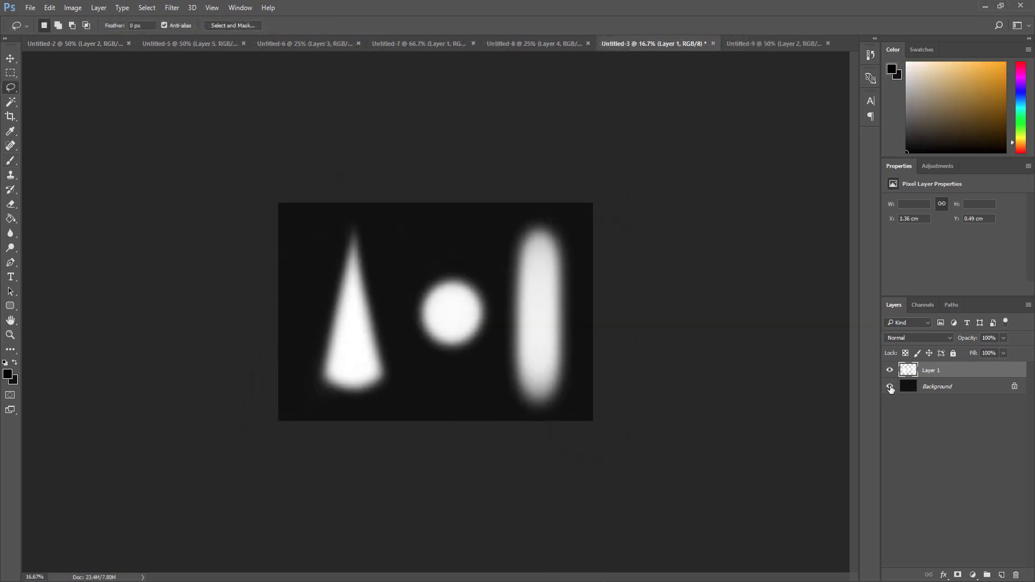
# Step: Hide the black Background layer so the light shapes sit on transparency
pyautogui.click(890, 386)
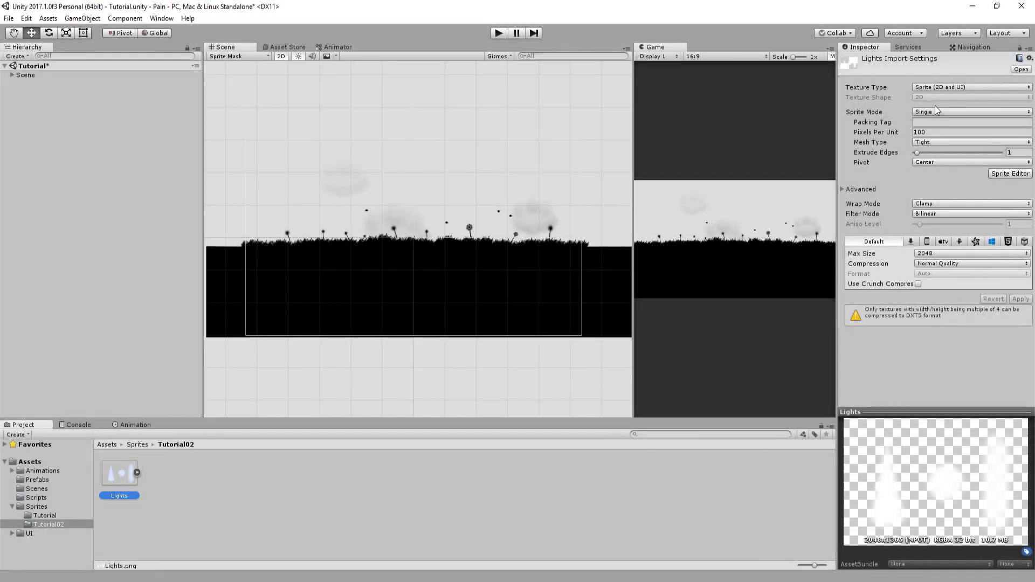
# Step: Set Lights.png Sprite Mode to Multiple, apply it, and open the Sprite Editor
pyautogui.click(936, 110)
pyautogui.click(909, 209)
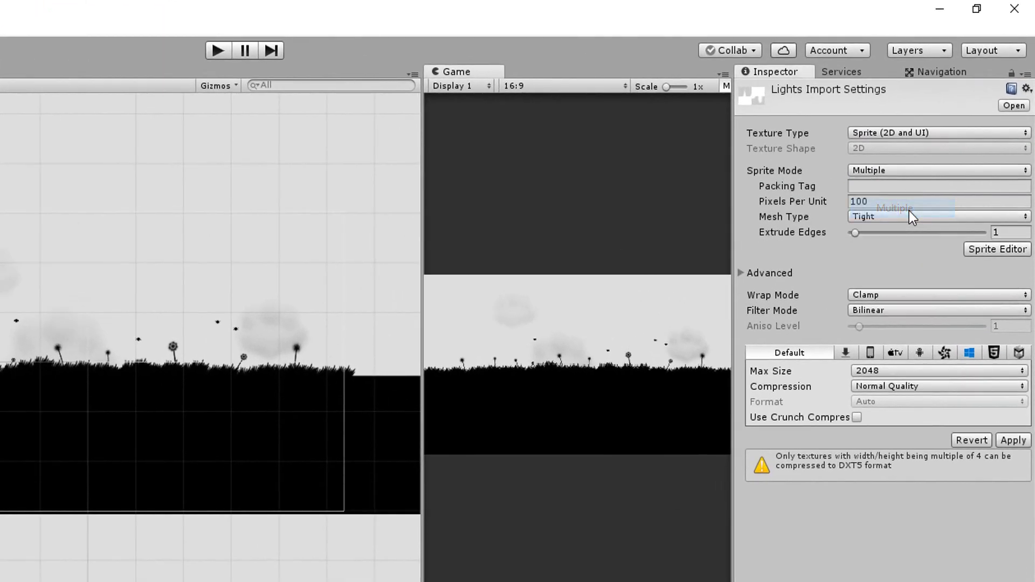
pyautogui.click(1013, 440)
pyautogui.click(995, 249)
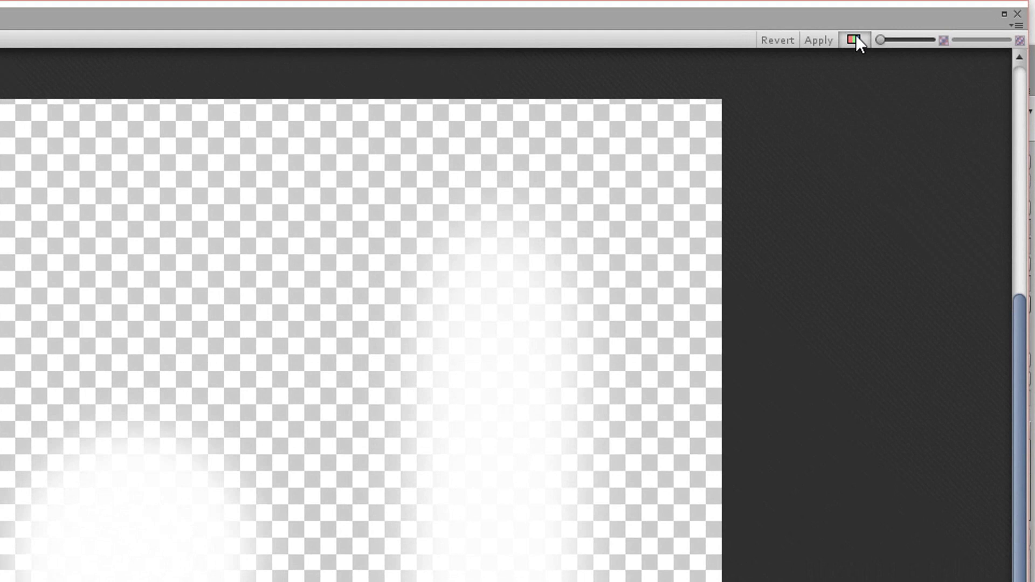
# Step: Show the alpha channel and frame the cone shape as a sprite, tightening its left edge
pyautogui.click(827, 45)
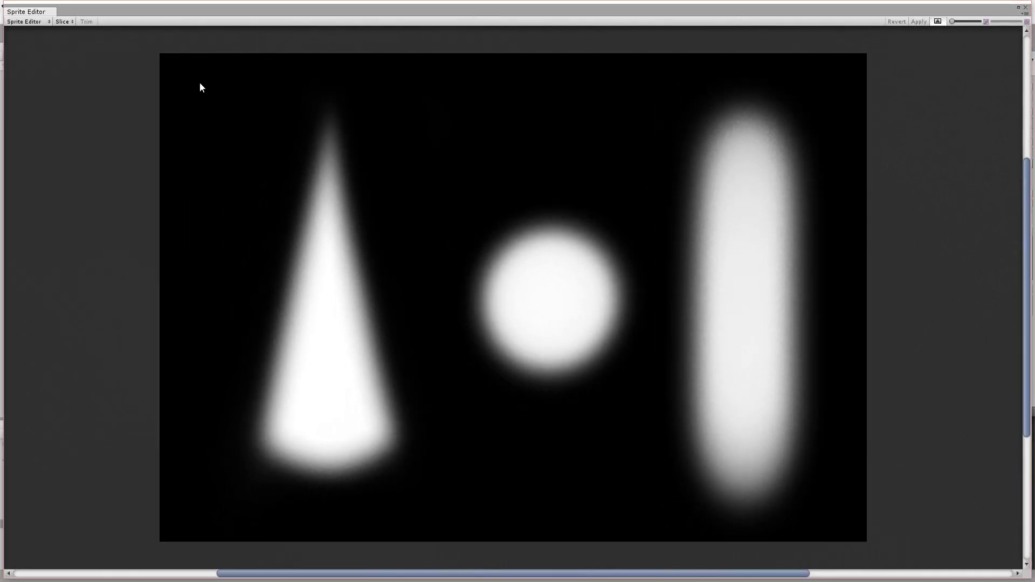
pyautogui.moveTo(200, 82); pyautogui.dragTo(436, 498)
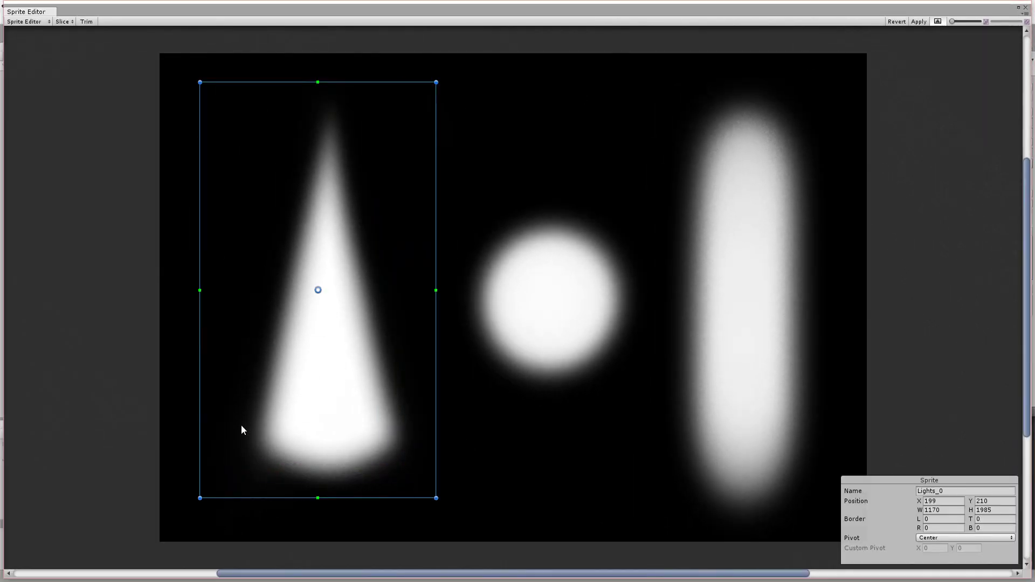
pyautogui.moveTo(200, 383); pyautogui.dragTo(232, 371)
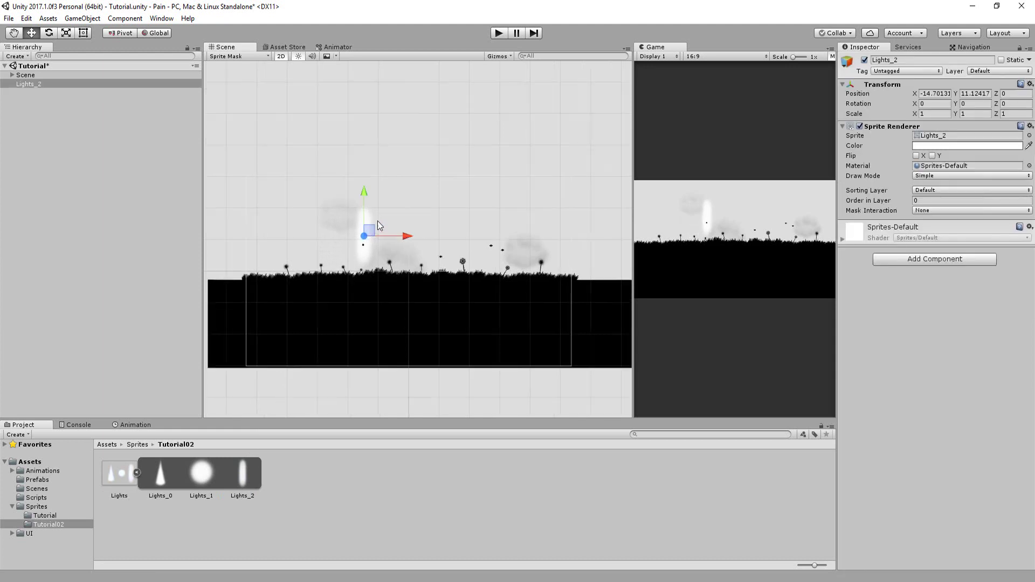
# Step: Rotate the Lights_2 capsule to about -88° and scale it up to roughly 5.12 by 7.74
pyautogui.press('e')
pyautogui.moveTo(380, 203); pyautogui.dragTo(484, 258)
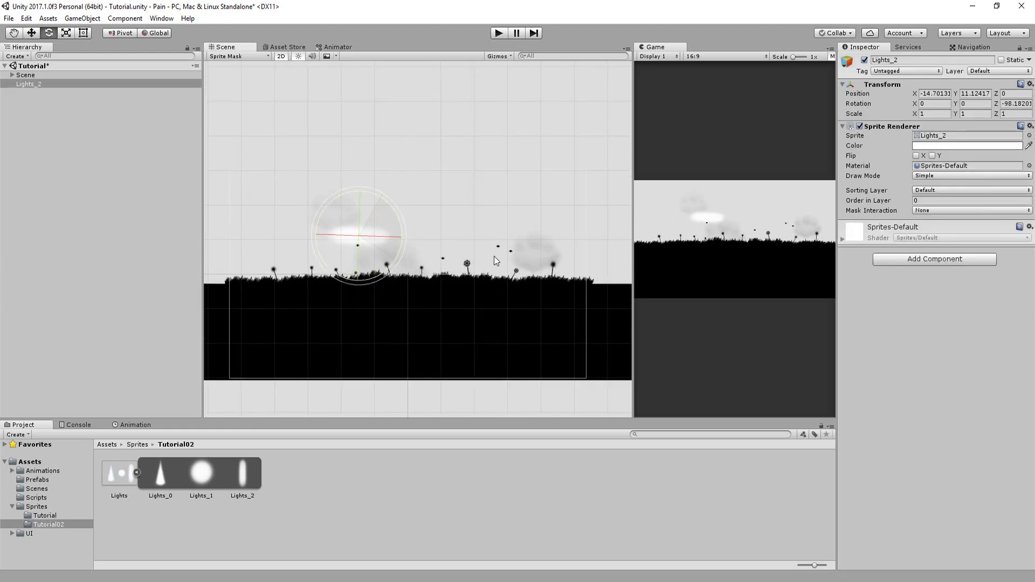
pyautogui.moveTo(495, 257); pyautogui.dragTo(493, 255)
pyautogui.press('r')
pyautogui.scroll(2, 410, 221)
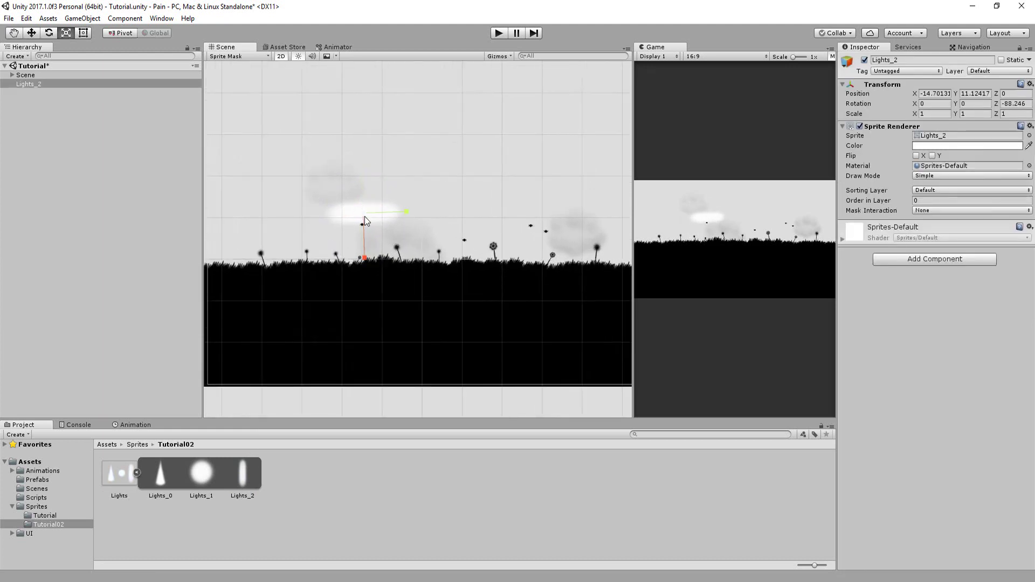
pyautogui.moveTo(364, 215); pyautogui.dragTo(513, 228)
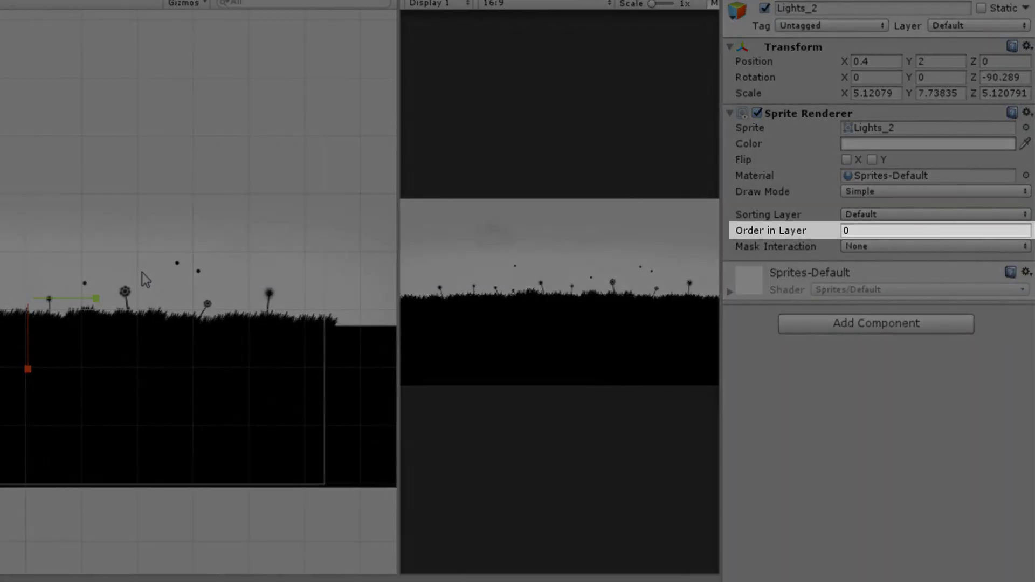
pyautogui.press('x')
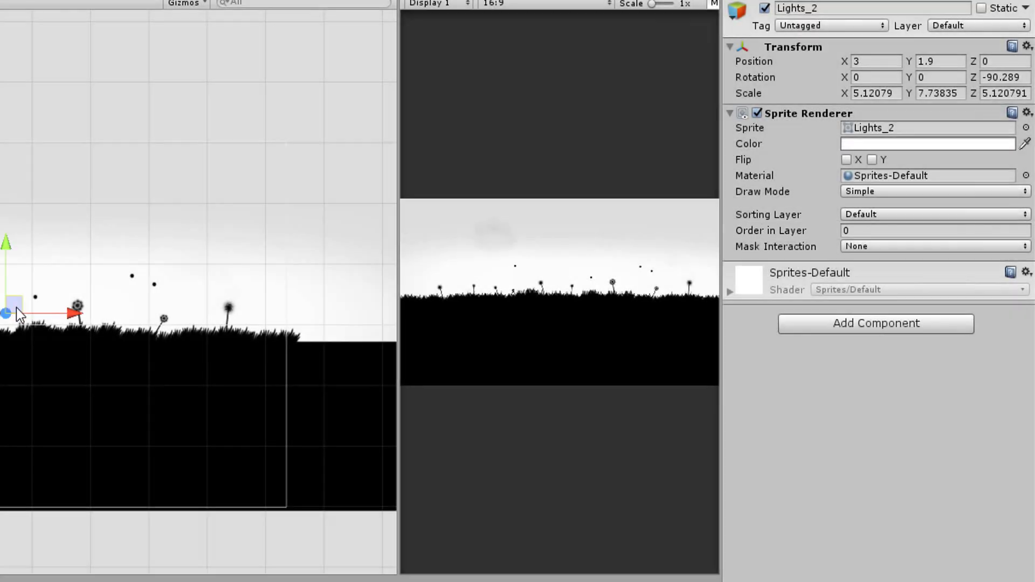
pyautogui.press('e')
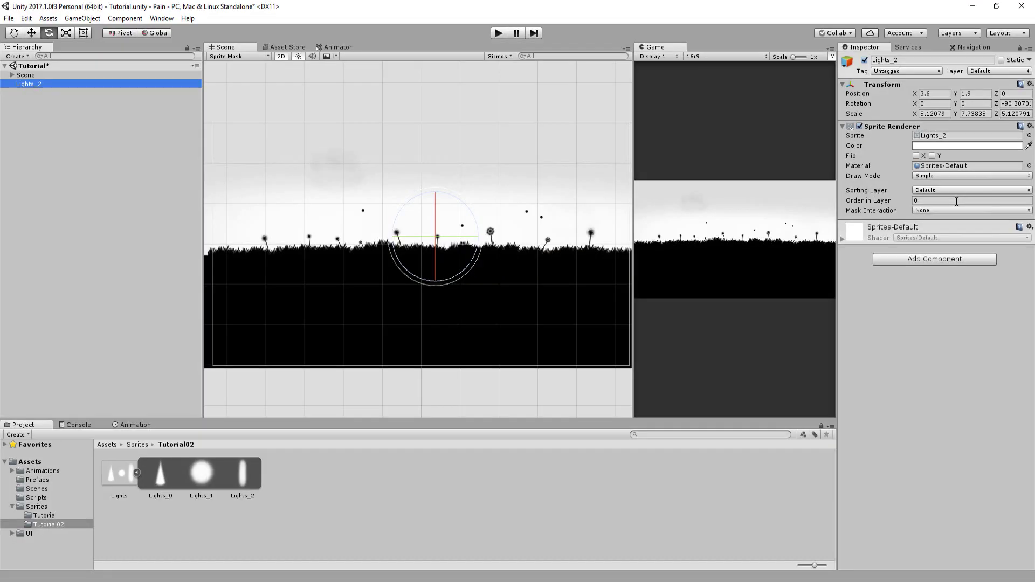
# Step: Set the light's Order in Layer to 1 and shift it left along X
pyautogui.click(955, 199)
pyautogui.write('1')
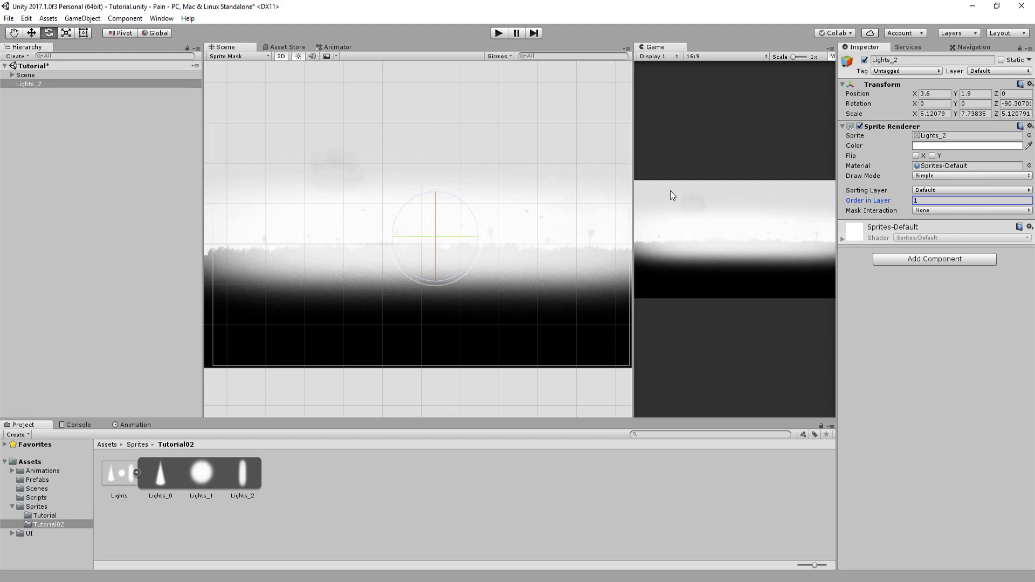
pyautogui.scroll(-1, 464, 202)
pyautogui.press('w')
pyautogui.moveTo(480, 237); pyautogui.dragTo(453, 229)
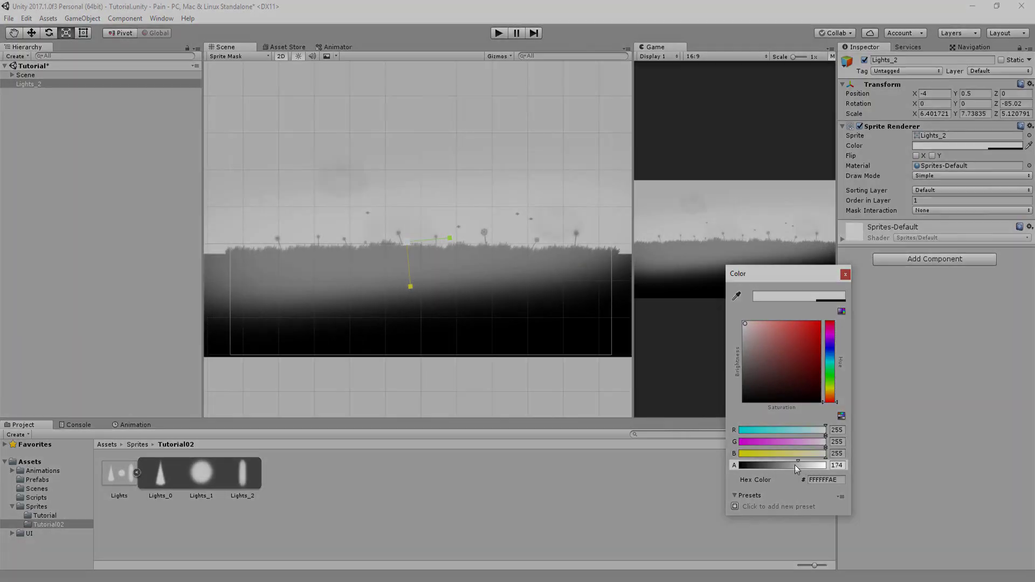
# Step: Tint the light a bright saturated orange with lower alpha and preview it full size
pyautogui.moveTo(795, 465); pyautogui.dragTo(772, 464)
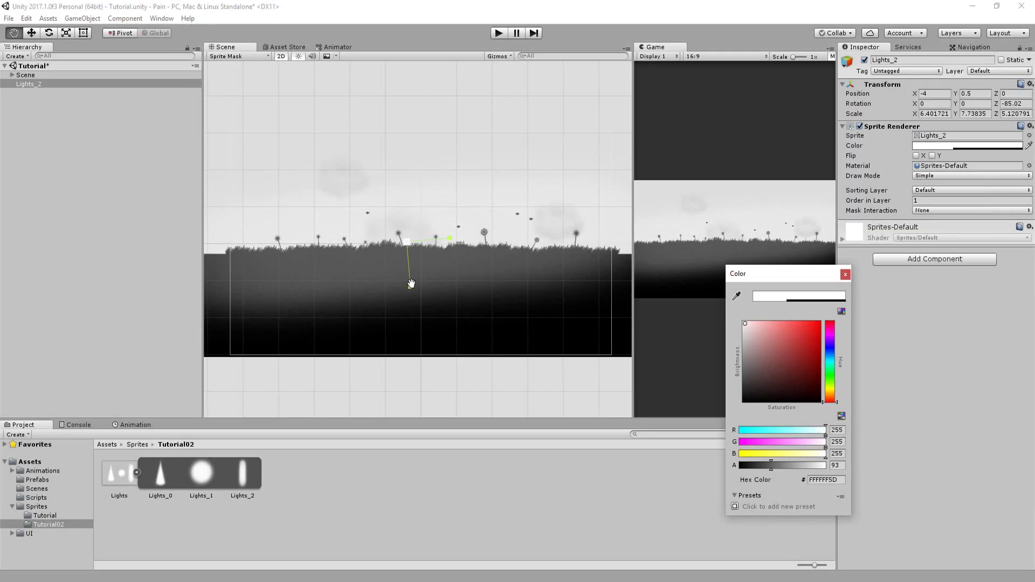
pyautogui.click(829, 394)
pyautogui.moveTo(798, 351); pyautogui.dragTo(801, 309)
pyautogui.click(712, 254)
pyautogui.hotkey('shift', 'space')
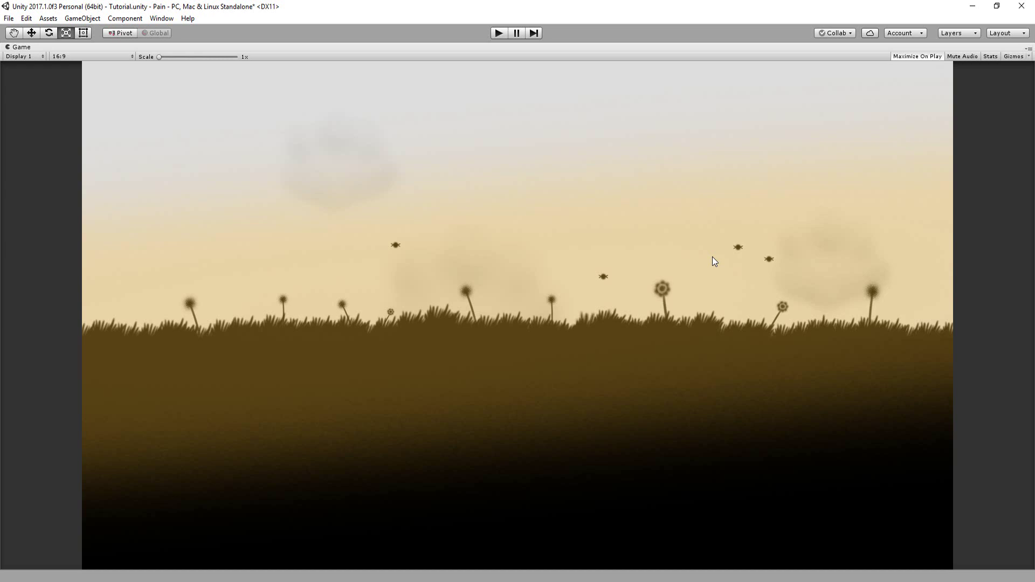
pyautogui.hotkey('shift', 'space')
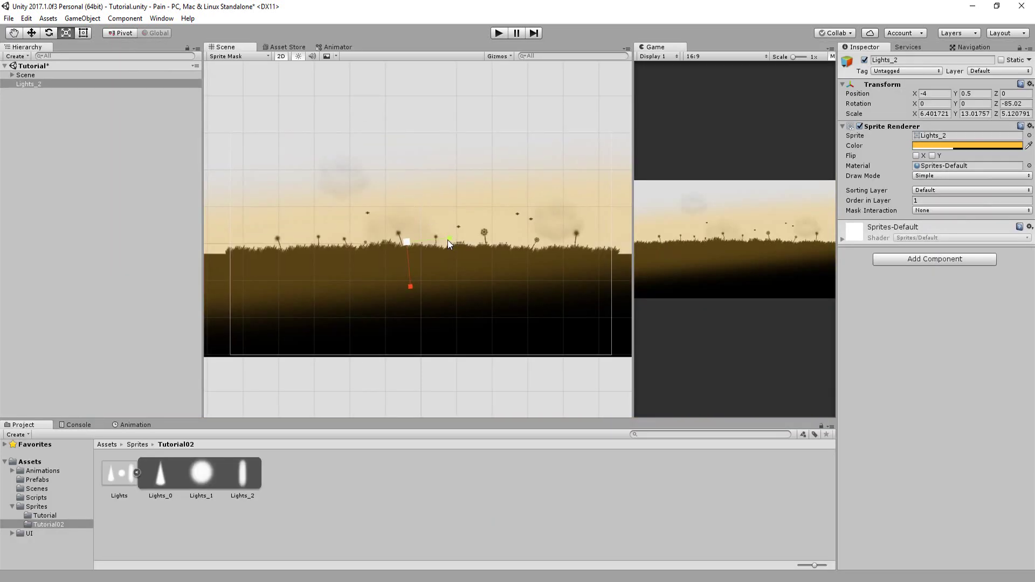
# Step: Stretch the orange light taller and duplicate it
pyautogui.moveTo(465, 225); pyautogui.dragTo(467, 225)
pyautogui.press('e')
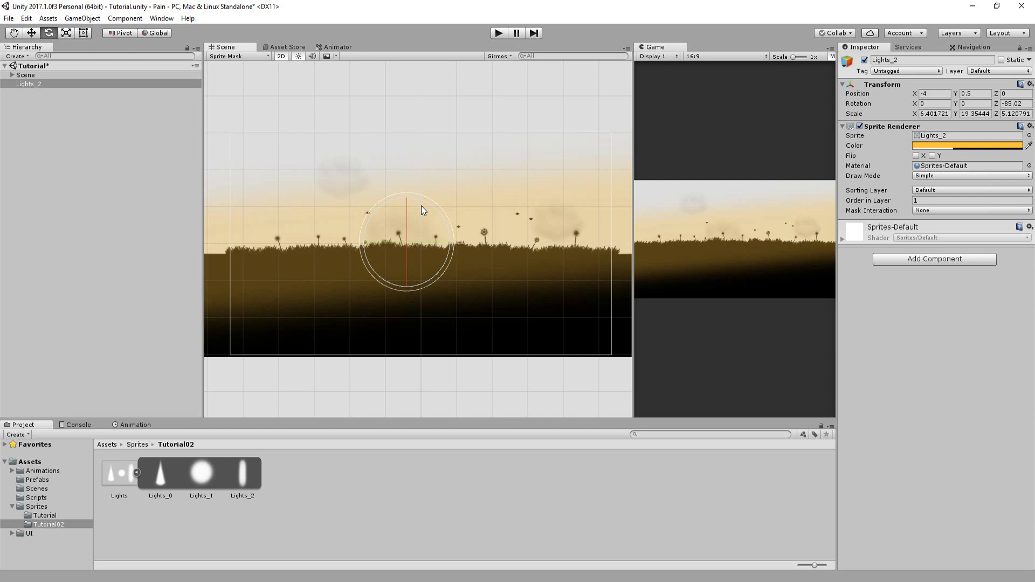
pyautogui.press('w')
pyautogui.press('r')
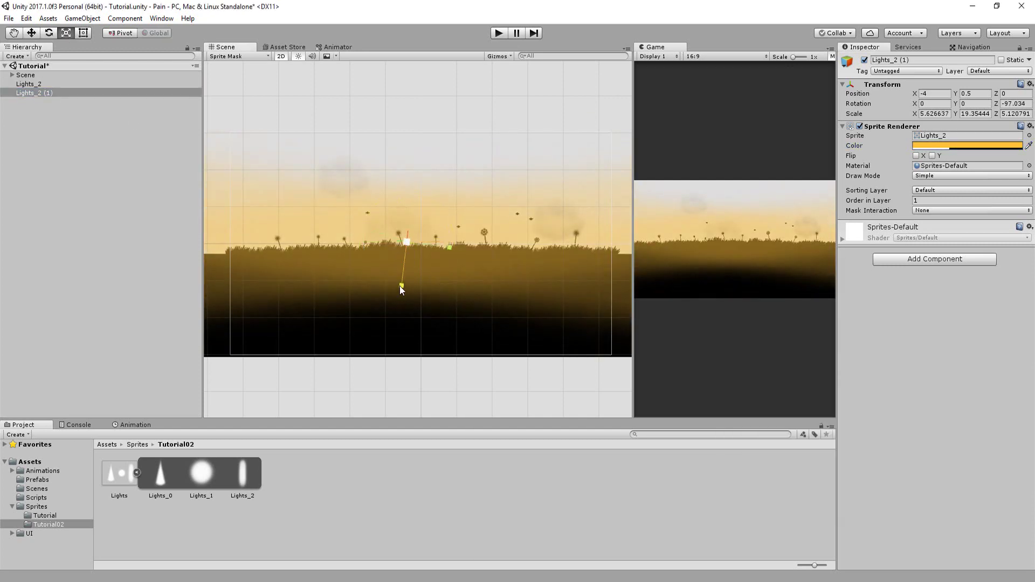
pyautogui.press('w')
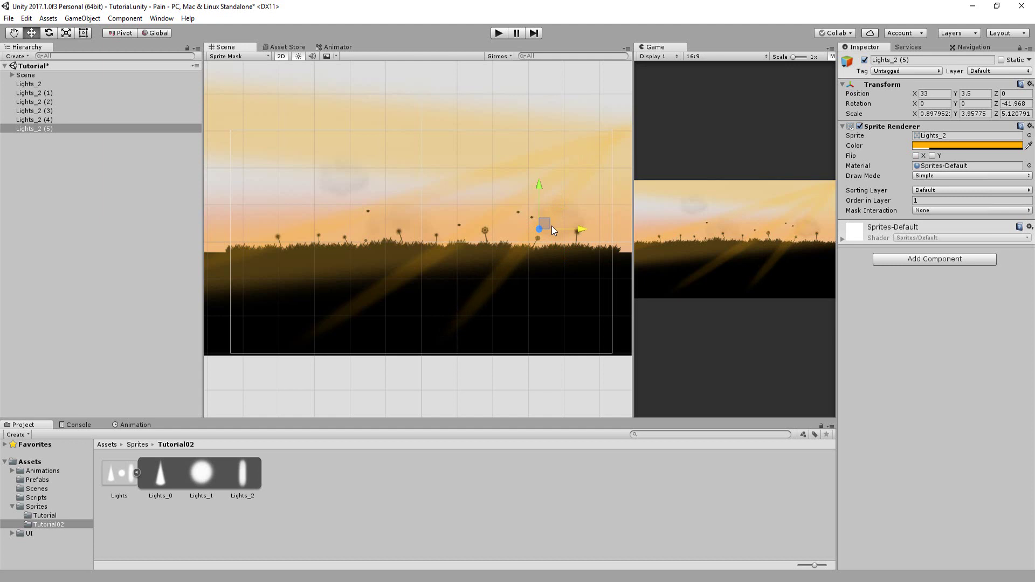
# Step: Maximize the Game view to preview the sunset meadow with diagonal orange rays
pyautogui.hotkey('shift', 'space')
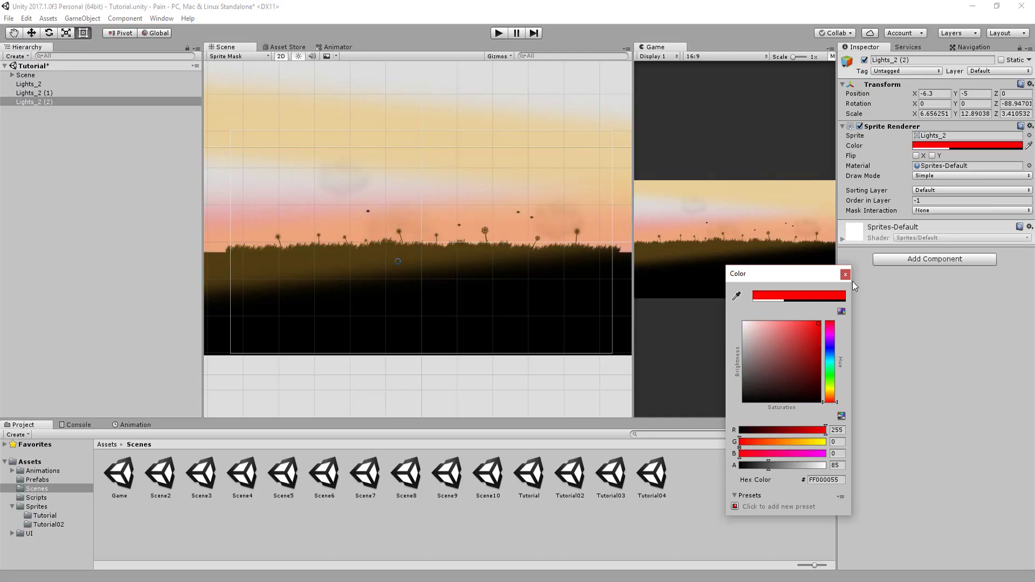
# Step: Tint the sunset light a redder orange in the colour picker
pyautogui.moveTo(804, 330); pyautogui.dragTo(802, 338)
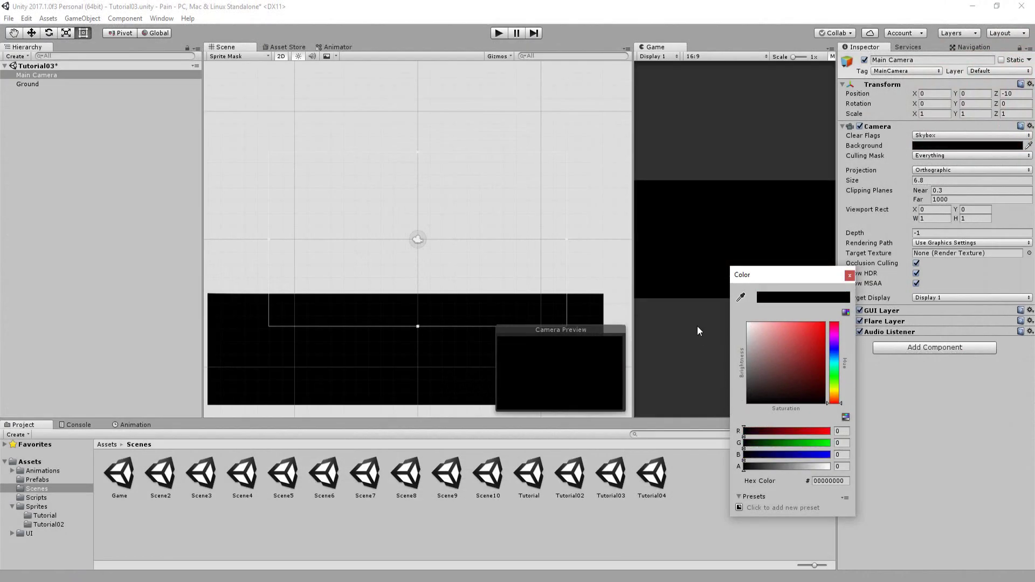
# Step: Place the monsters_0 and monsters_1 sprites from the monsters sheet onto the ground in Tutorial03
pyautogui.click(697, 330)
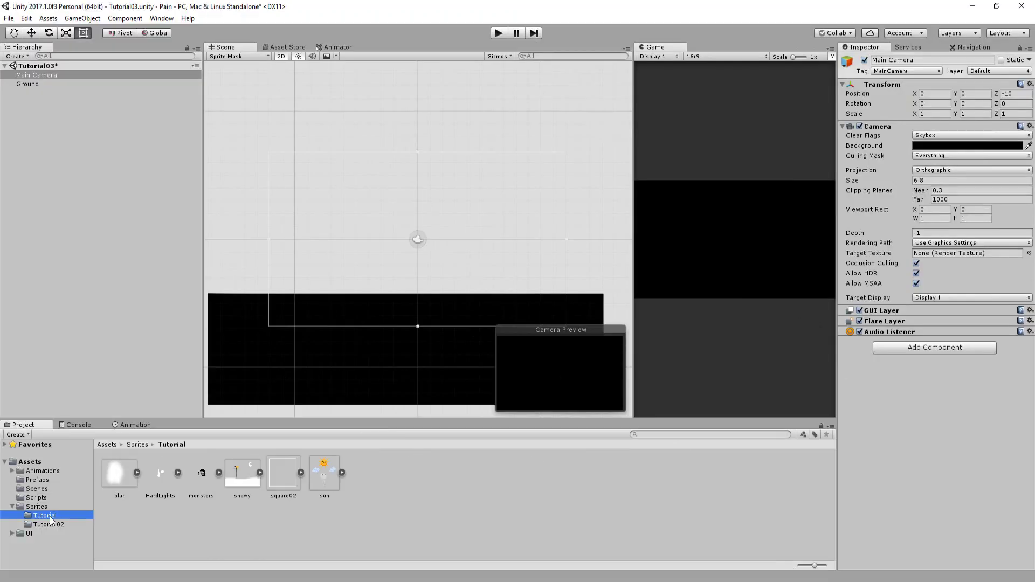
pyautogui.click(218, 472)
pyautogui.moveTo(243, 473); pyautogui.dragTo(342, 267)
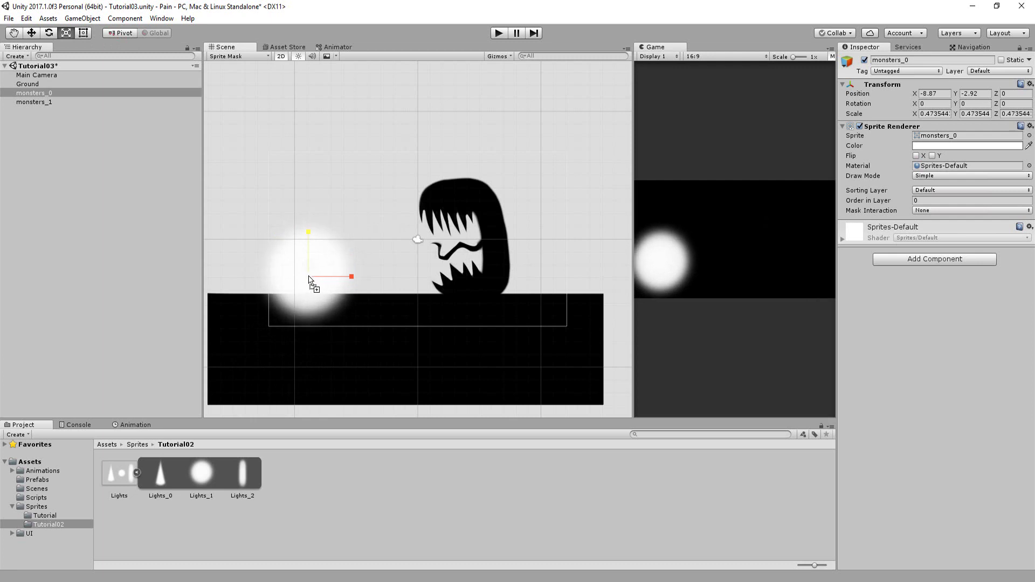
# Step: Place the round Lights_1 glow around the stick figure at Order in Layer -5
pyautogui.moveTo(311, 283); pyautogui.dragTo(313, 283)
pyautogui.click(937, 201)
pyautogui.write('-5')
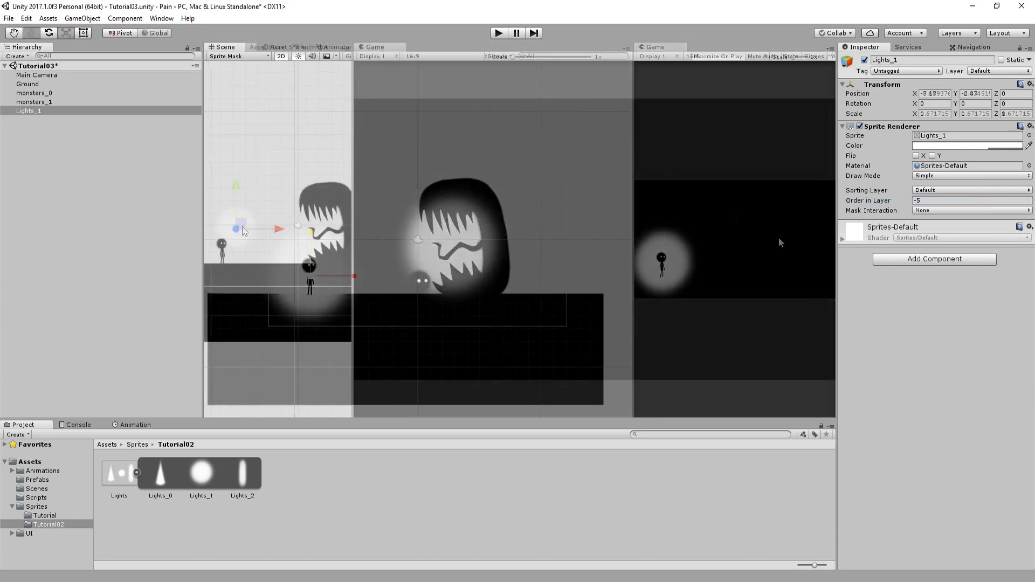
pyautogui.moveTo(241, 226)
pyautogui.mouseDown()
pyautogui.moveTo(233, 261)
pyautogui.moveTo(251, 263)
pyautogui.moveTo(244, 232)
pyautogui.moveTo(224, 230)
pyautogui.moveTo(227, 266)
pyautogui.moveTo(242, 275)
pyautogui.moveTo(255, 251)
pyautogui.moveTo(245, 230)
pyautogui.mouseUp()
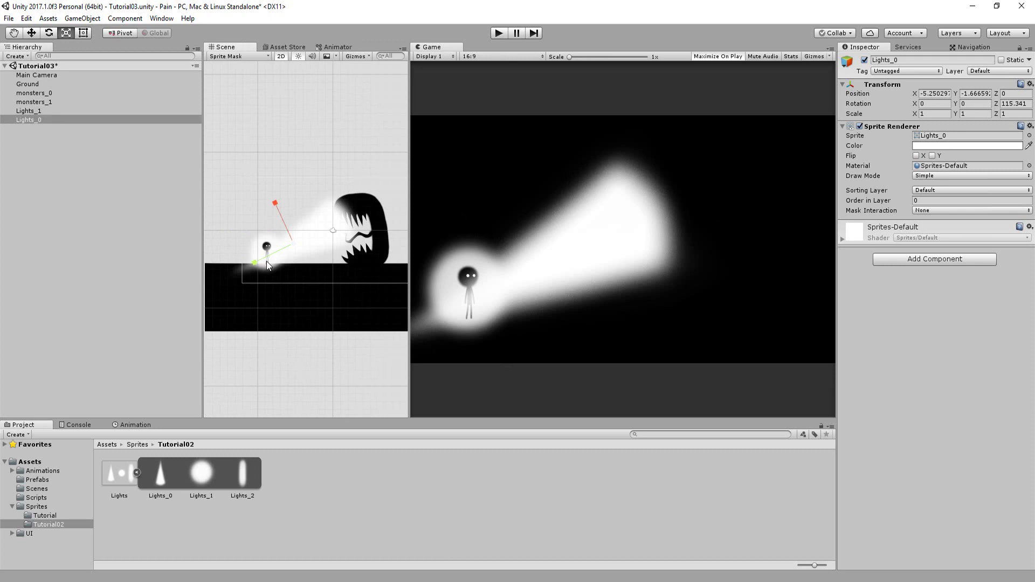
pyautogui.moveTo(249, 265); pyautogui.dragTo(341, 219)
# Step: Set the Lights_0 cone beam's Order in Layer to -5 so it sits behind the monster
pyautogui.press('w')
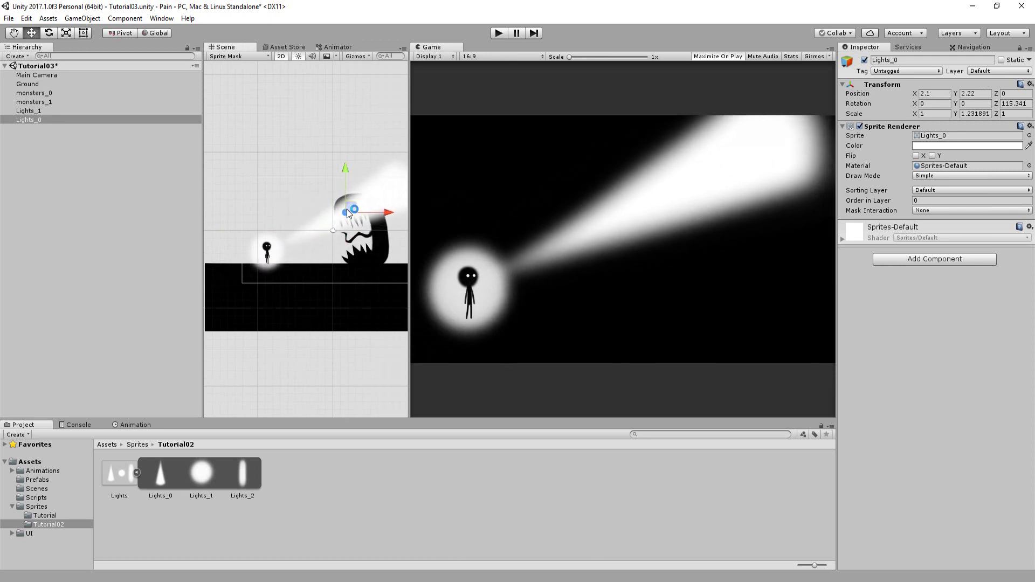
pyautogui.click(938, 200)
pyautogui.write('-')
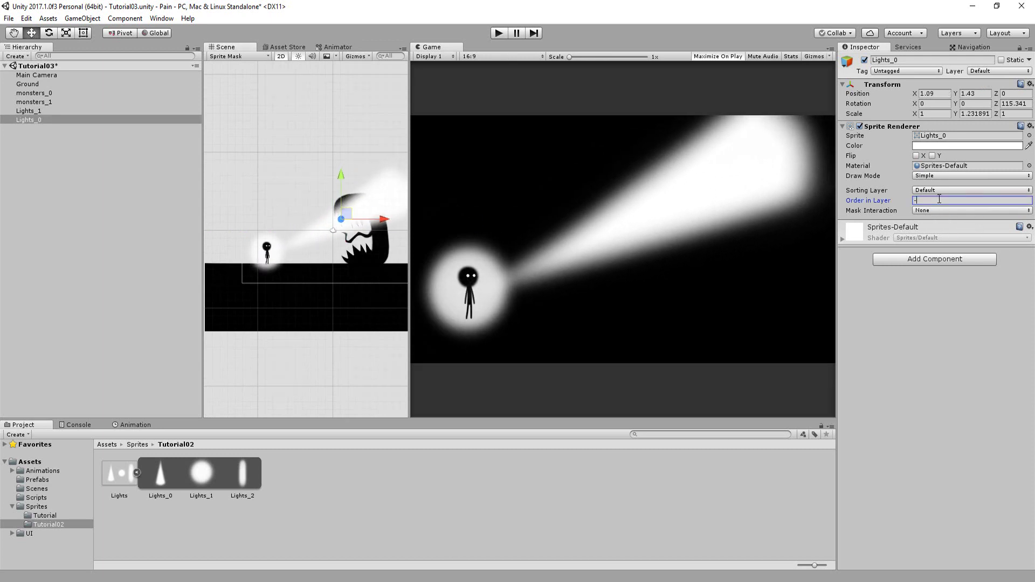
pyautogui.write('5')
pyautogui.press('Return')
pyautogui.press('e')
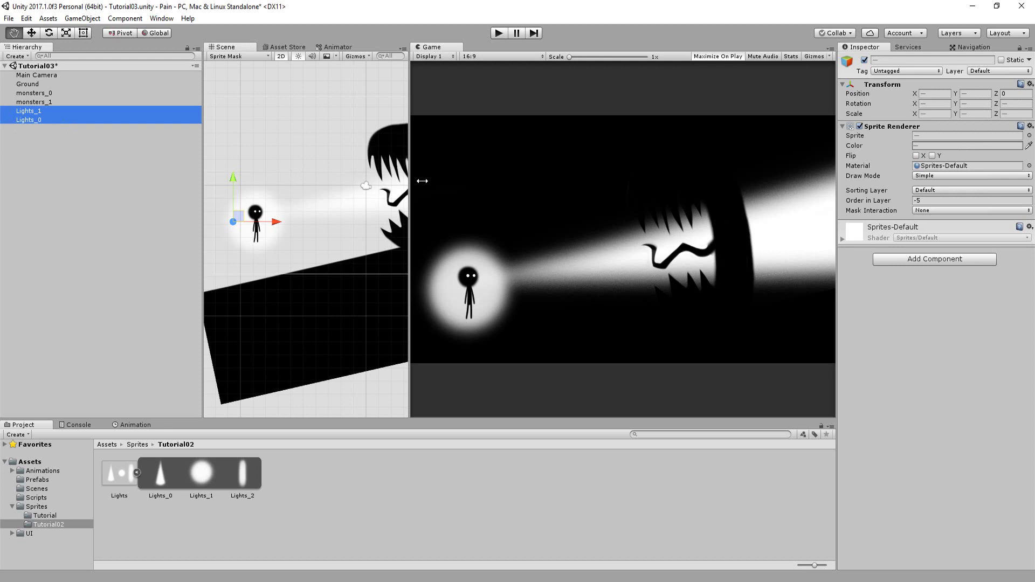
# Step: Tint the character's round glow and cone beam red through the Sprite Renderer Color
pyautogui.click(930, 147)
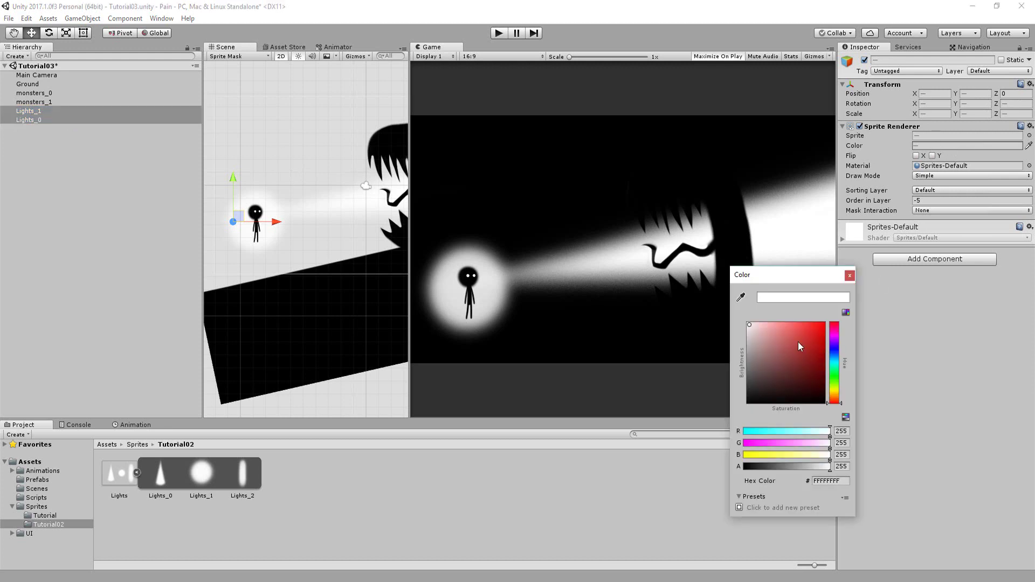
pyautogui.moveTo(797, 342); pyautogui.dragTo(807, 310)
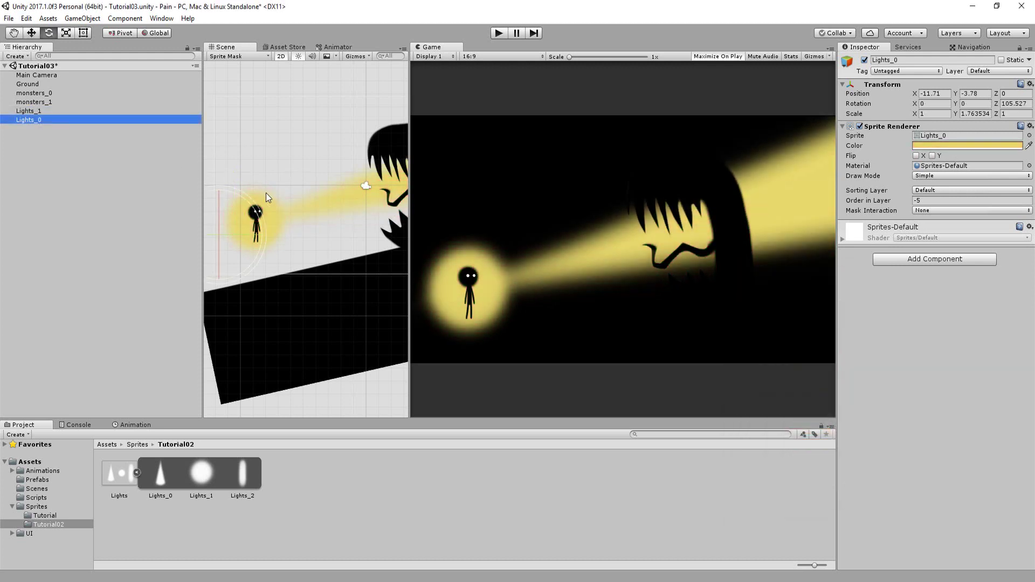
pyautogui.moveTo(266, 192); pyautogui.dragTo(235, 189)
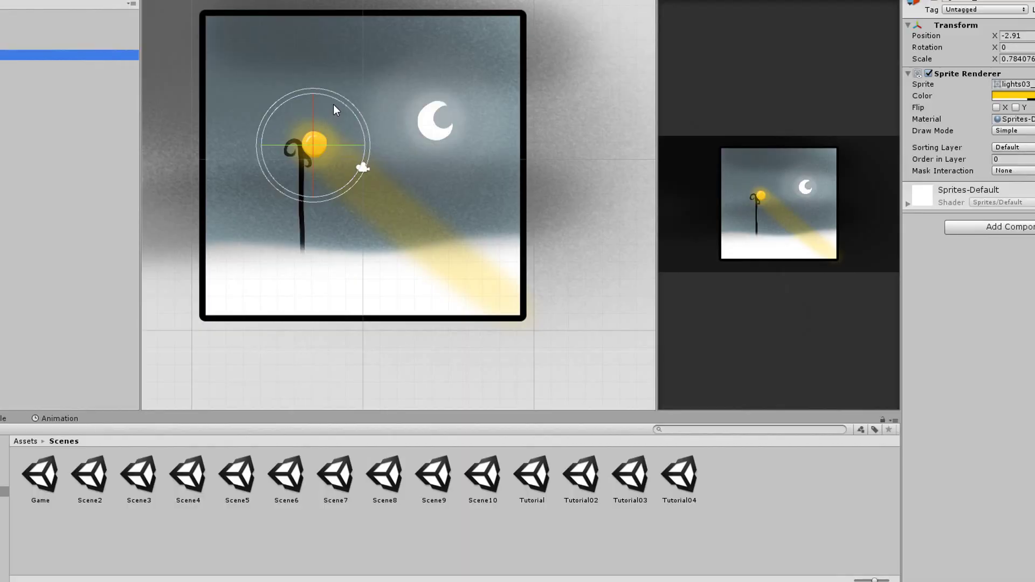
# Step: Swing the street lamp's yellow beam upward, then trial-erase the cone's right edge and undo it
pyautogui.moveTo(362, 167); pyautogui.dragTo(323, 88)
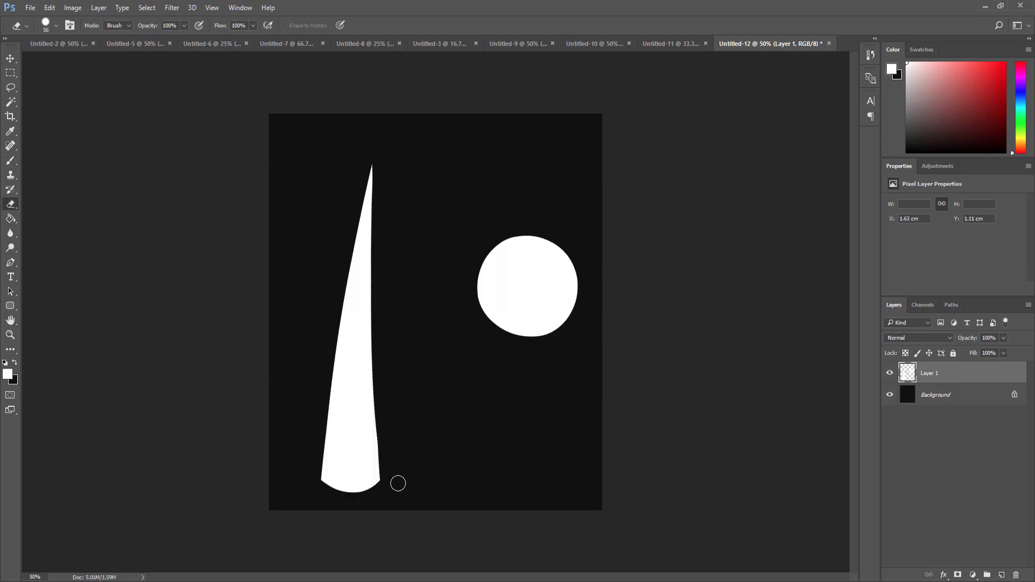
pyautogui.moveTo(379, 477); pyautogui.dragTo(371, 339)
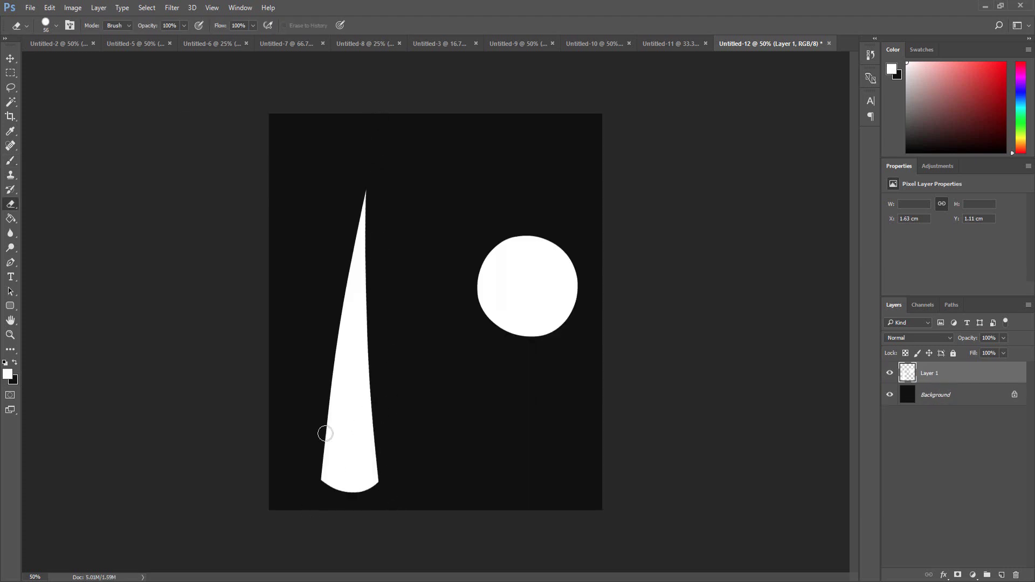
pyautogui.hotkey('ctrl', 'z')
pyautogui.hotkey('ctrl', 'z')
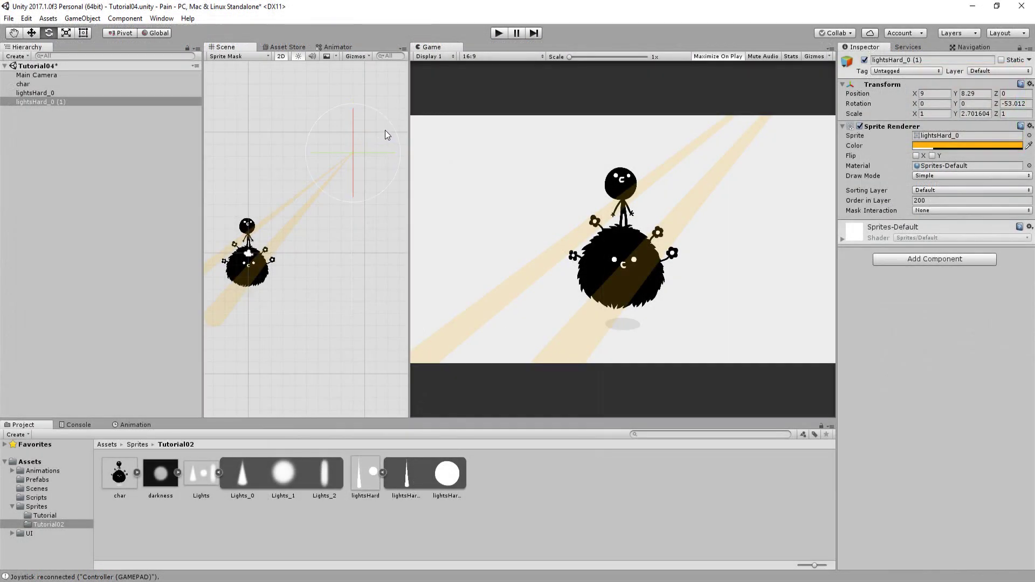
# Step: Rotate the lightsHard_0 beam slightly and duplicate it into a third beam
pyautogui.moveTo(385, 131); pyautogui.dragTo(383, 116)
pyautogui.press('r')
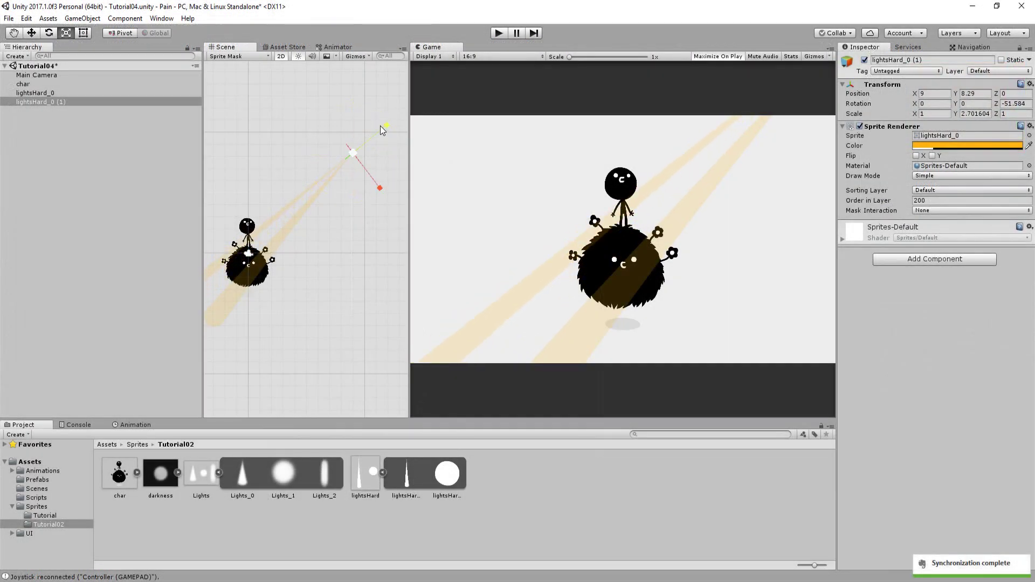
pyautogui.click(361, 107)
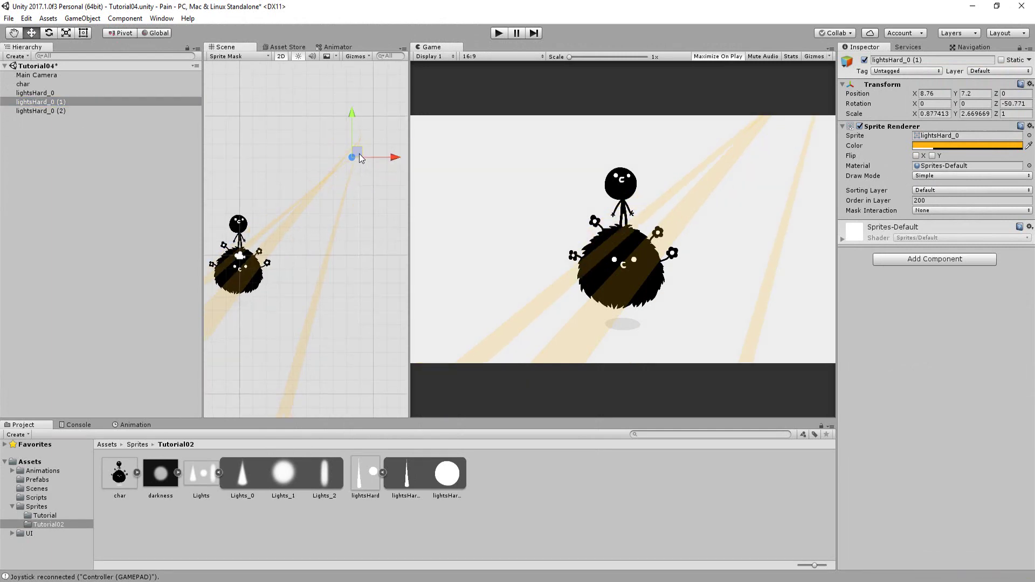
pyautogui.hotkey('ctrl', 'd')
pyautogui.press('w')
# Step: Tint all three lightsHard_0 beams a translucent yellow, FFD95C31
pyautogui.click(967, 145)
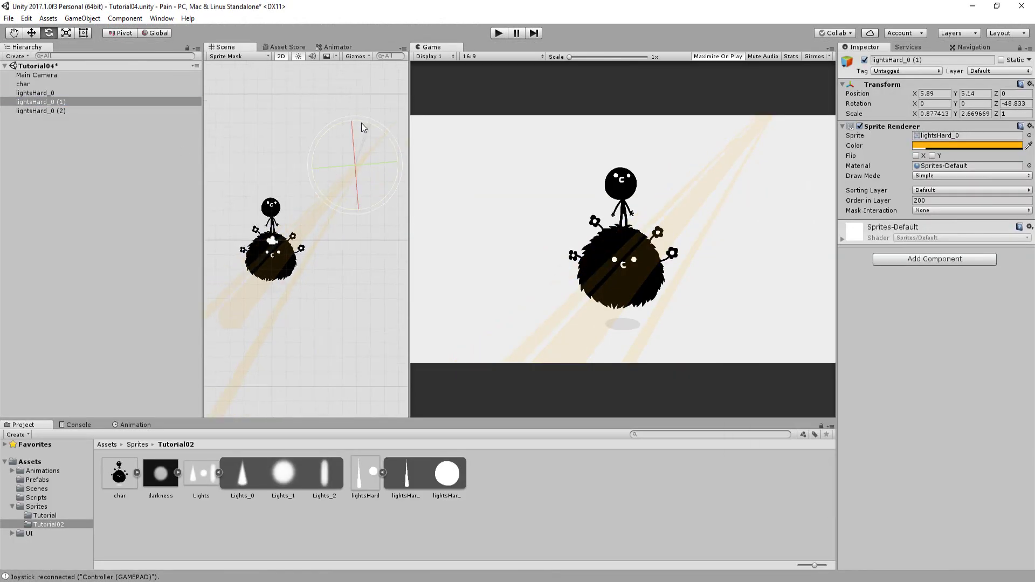
pyautogui.click(361, 123)
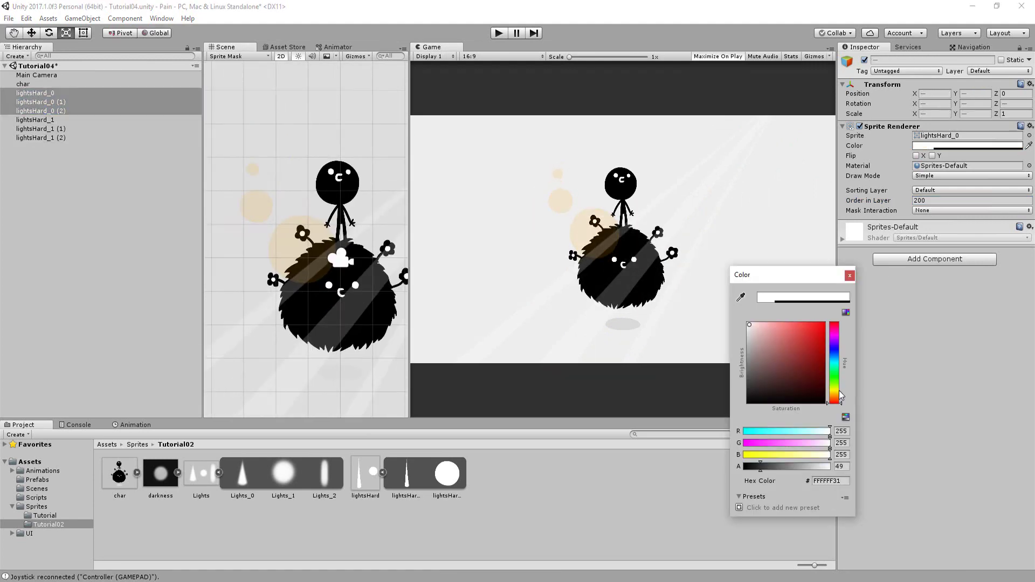
pyautogui.moveTo(839, 390); pyautogui.dragTo(836, 393)
pyautogui.click(796, 324)
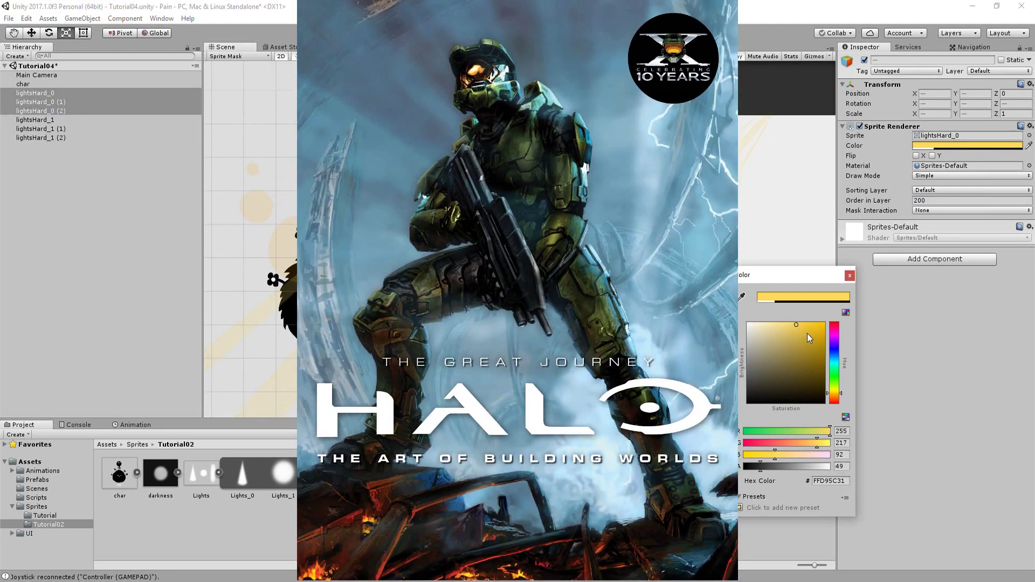
# Step: Finish the beams' yellow, set halos (head 0.64 dark red, body 1.54), and play to preview
pyautogui.moveTo(807, 333); pyautogui.dragTo(813, 315)
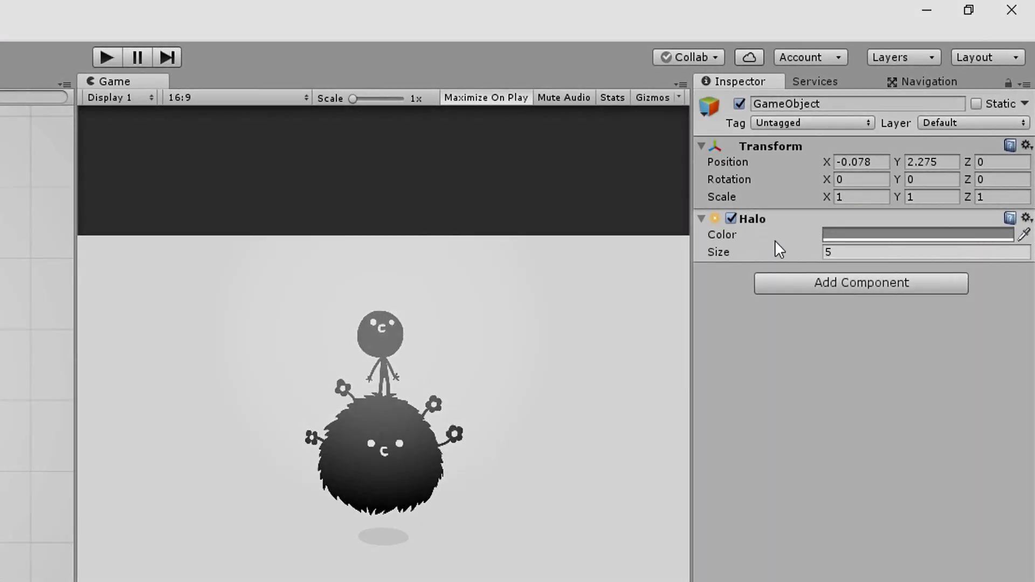
pyautogui.moveTo(776, 252); pyautogui.dragTo(691, 266)
pyautogui.click(899, 194)
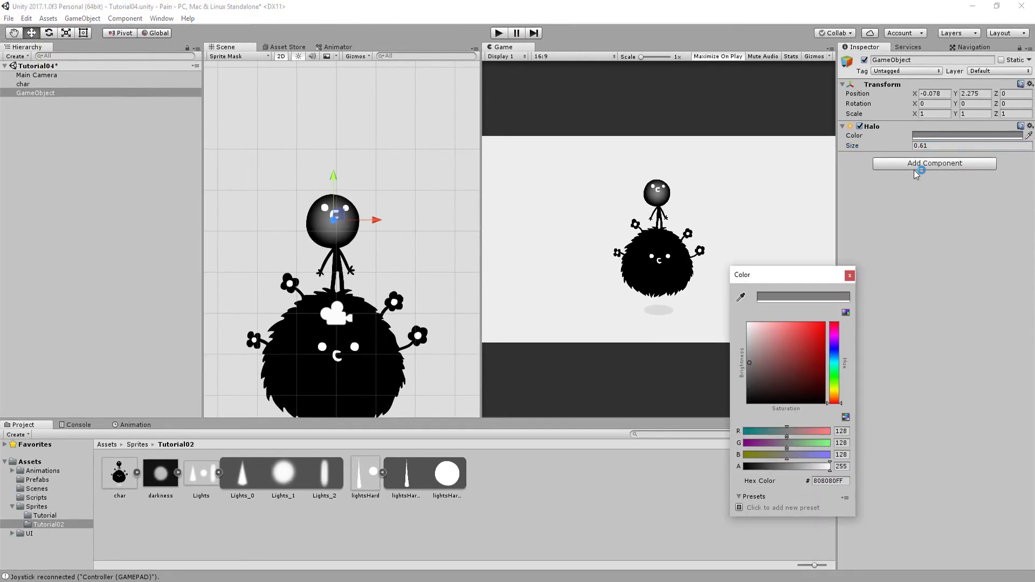
pyautogui.moveTo(807, 342)
pyautogui.mouseDown()
pyautogui.moveTo(812, 331)
pyautogui.moveTo(797, 333)
pyautogui.mouseUp()
pyautogui.click(833, 399)
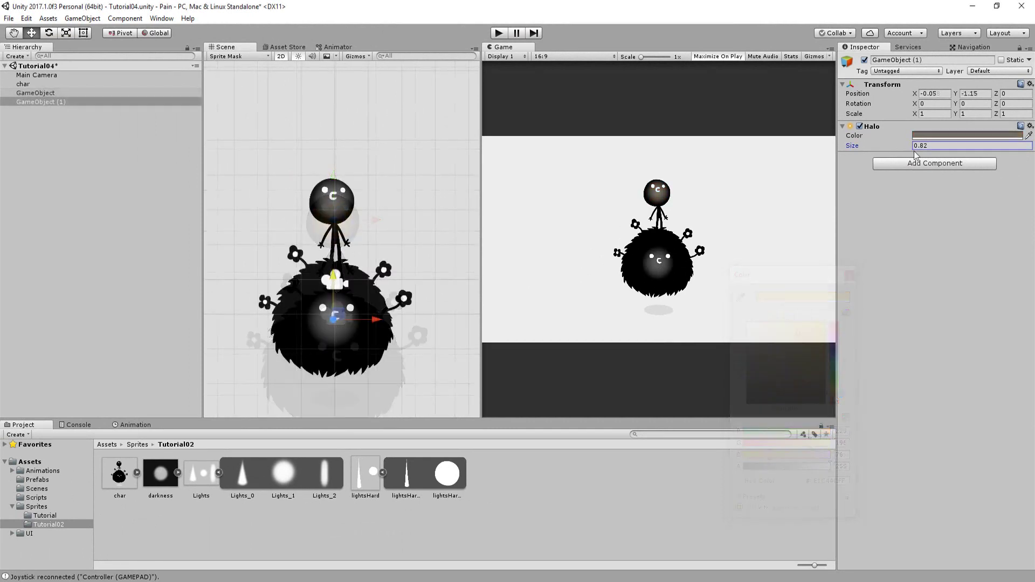
pyautogui.moveTo(852, 145); pyautogui.dragTo(800, 155)
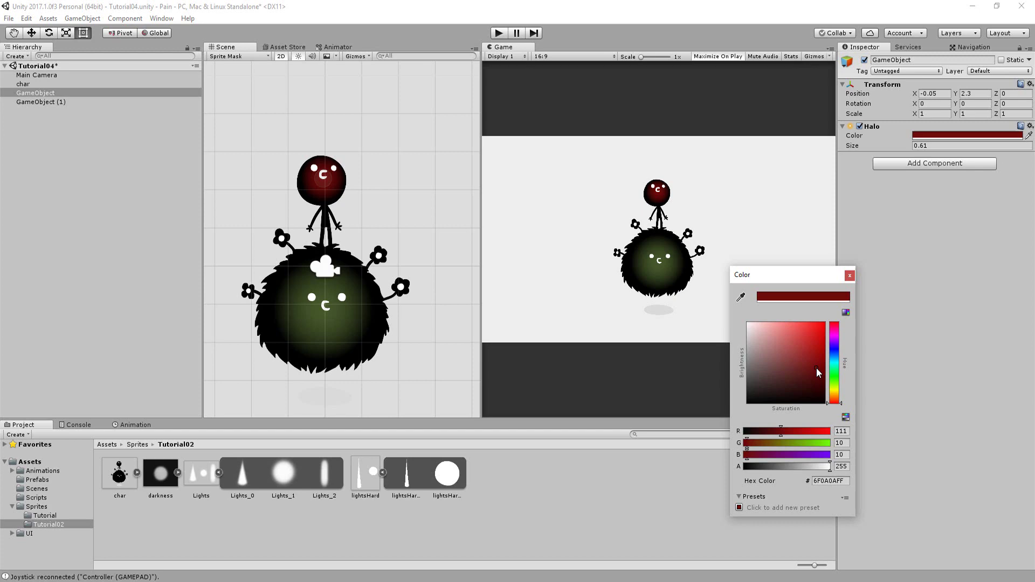
pyautogui.hotkey('ctrl', 'p')
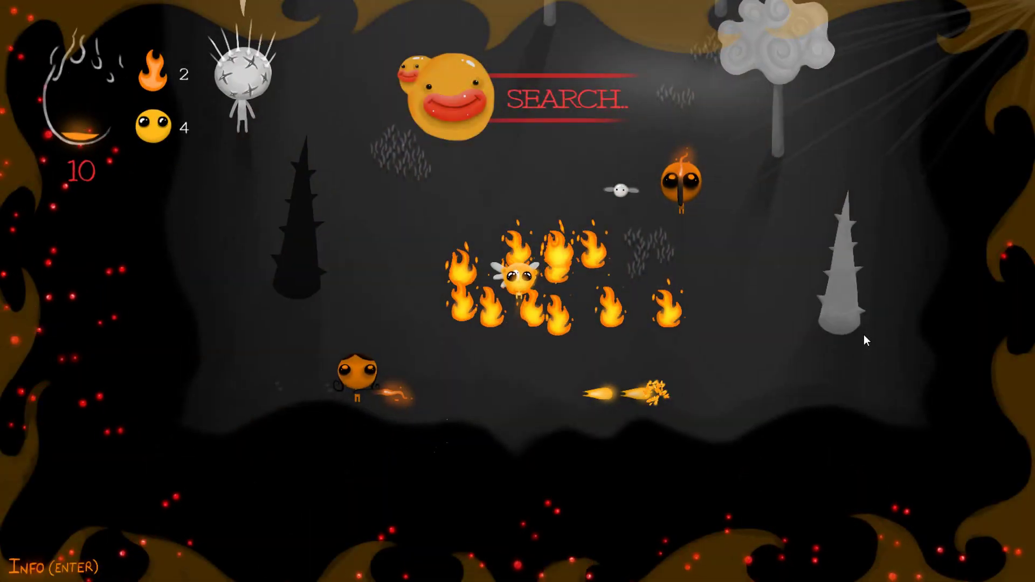
# Step: Steer the fire creature left, right and up through the enemies, raising the score to 610
pyautogui.press('Left')
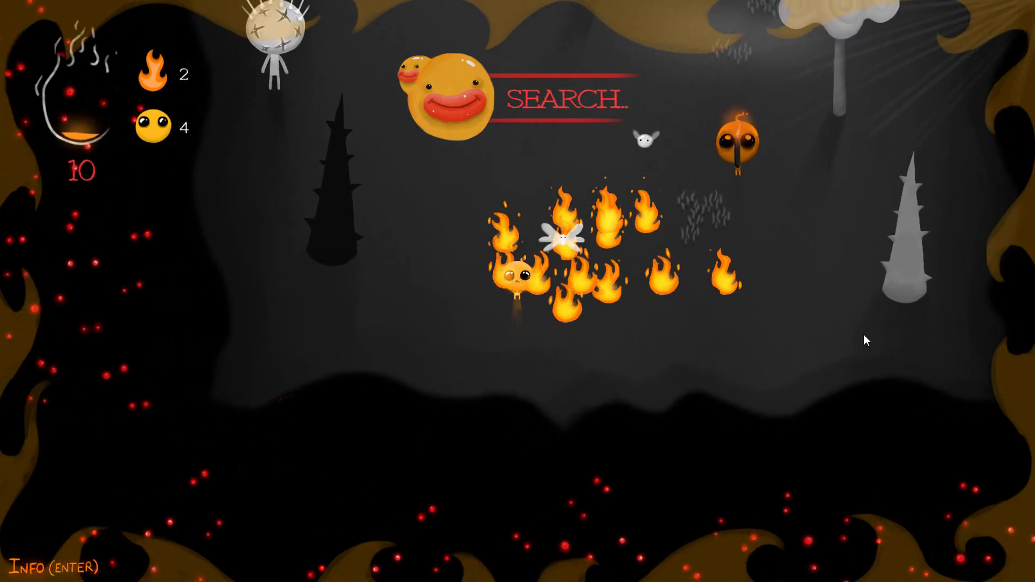
pyautogui.press('Right')
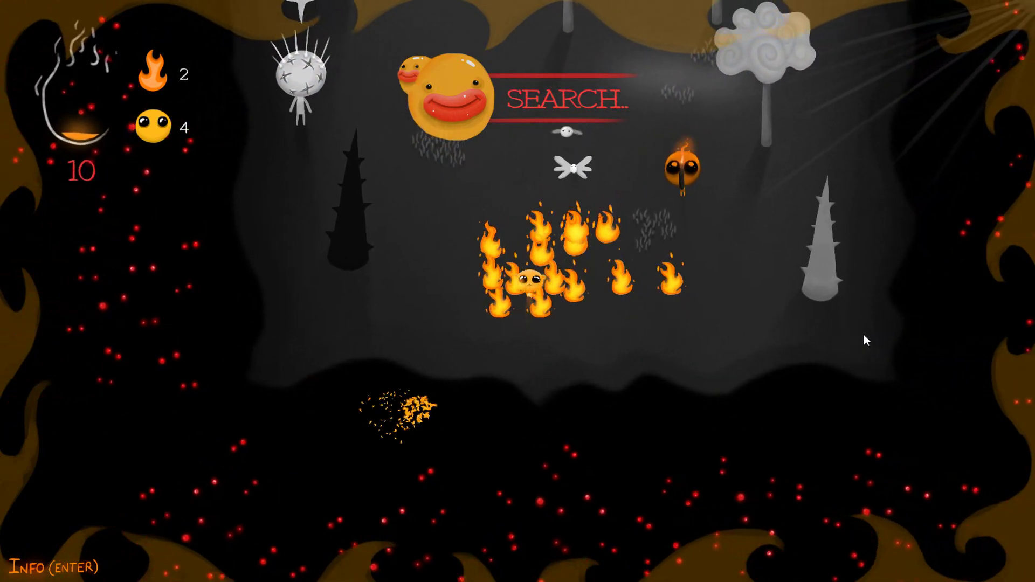
pyautogui.press('Right')
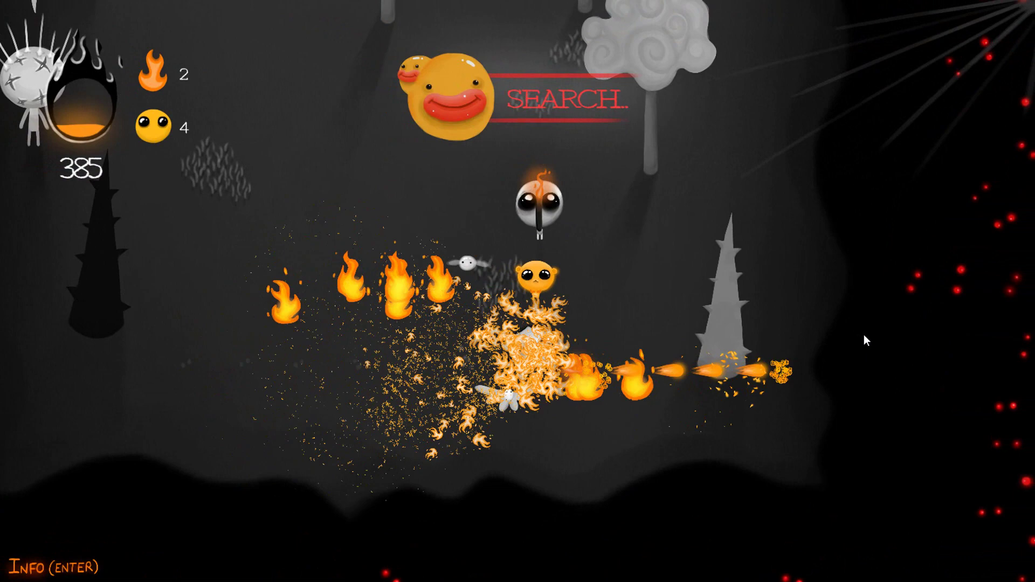
pyautogui.press('Left')
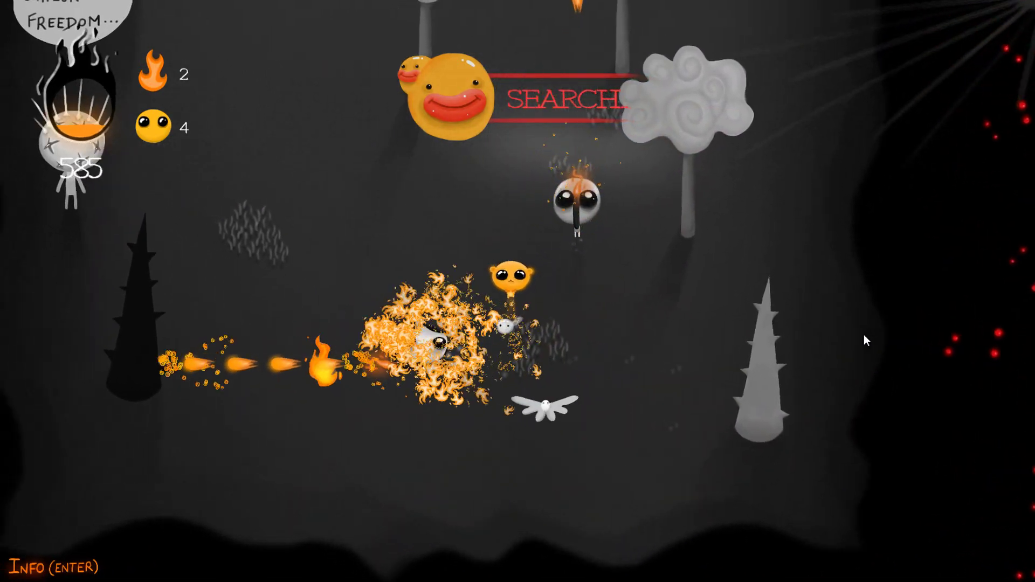
pyautogui.press('Up')
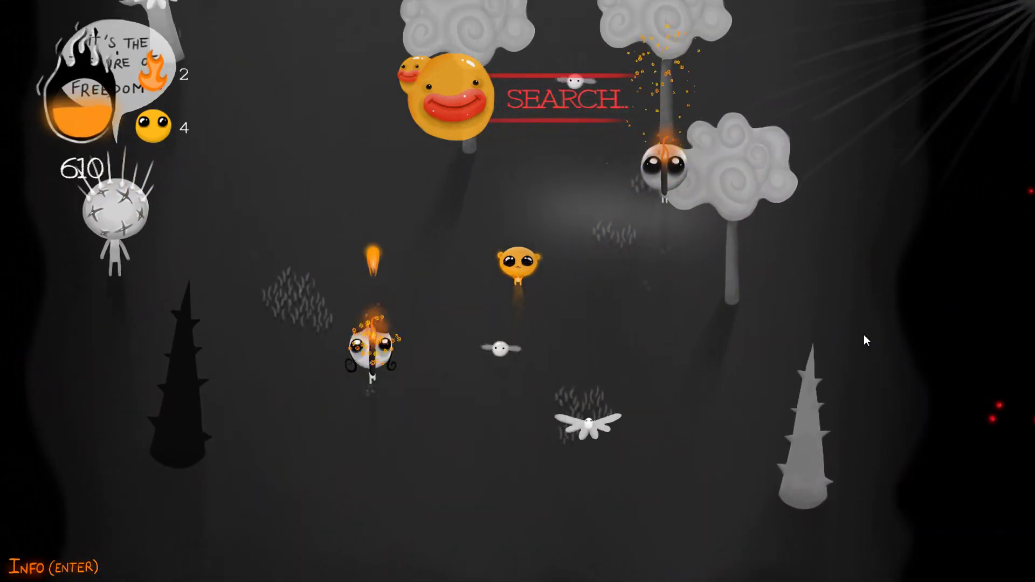